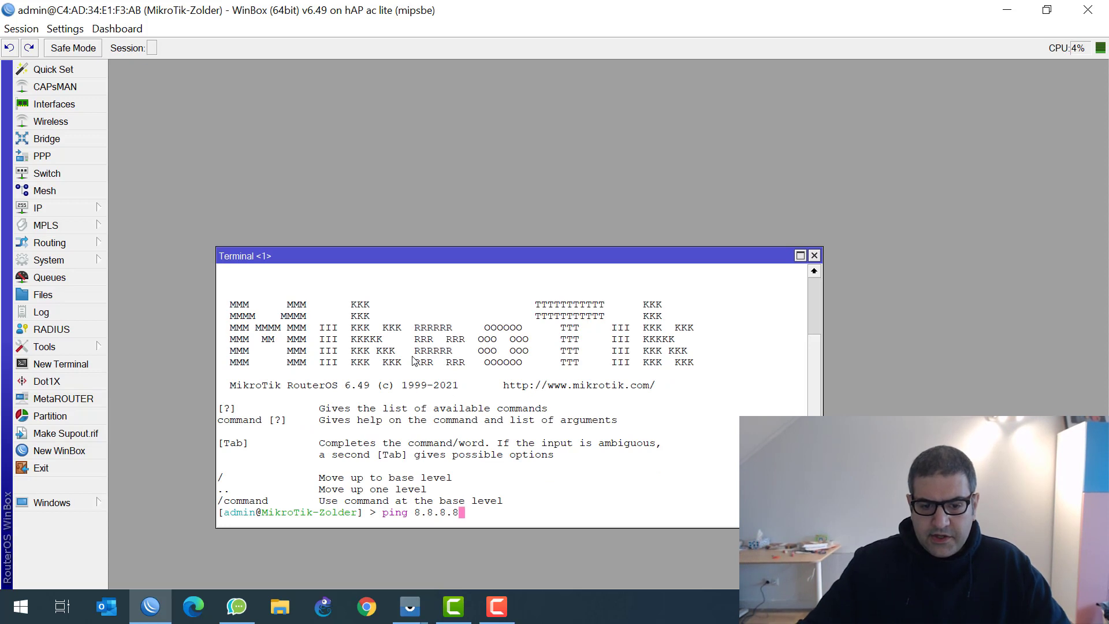
Ping 8.8.8.8 and google.com to confirm zero packet loss, then close the Terminal
{"action": "key", "text": "Return"}
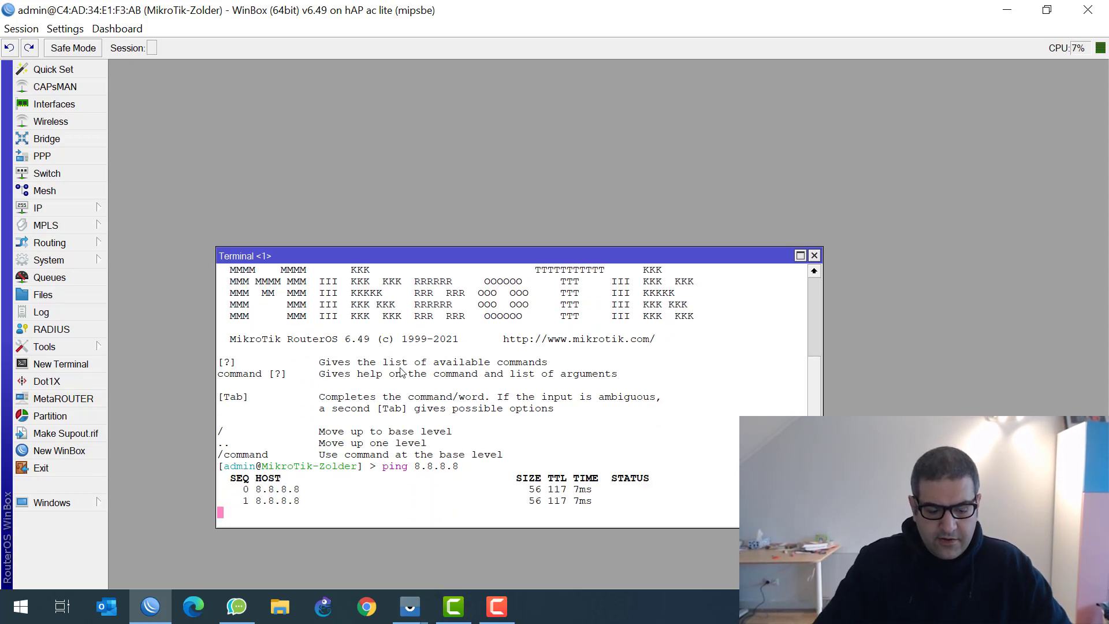
{"action": "key", "text": "ctrl+c"}
{"action": "type", "text": "ping goo"}
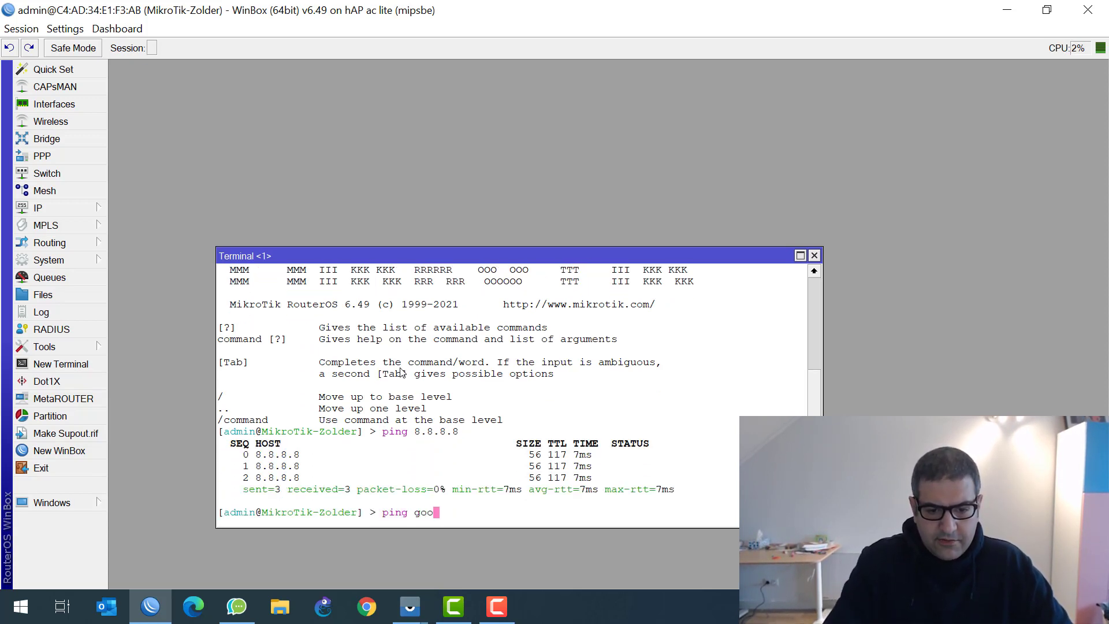
{"action": "type", "text": "gle.com"}
{"action": "key", "text": "Return"}
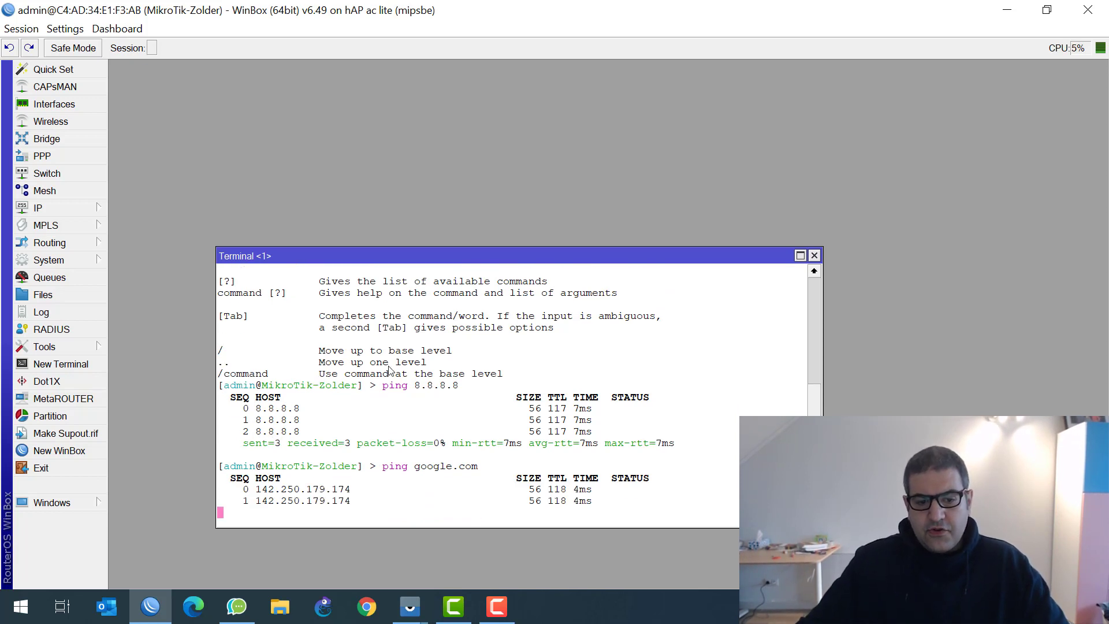
{"action": "key", "text": "ctrl+c"}
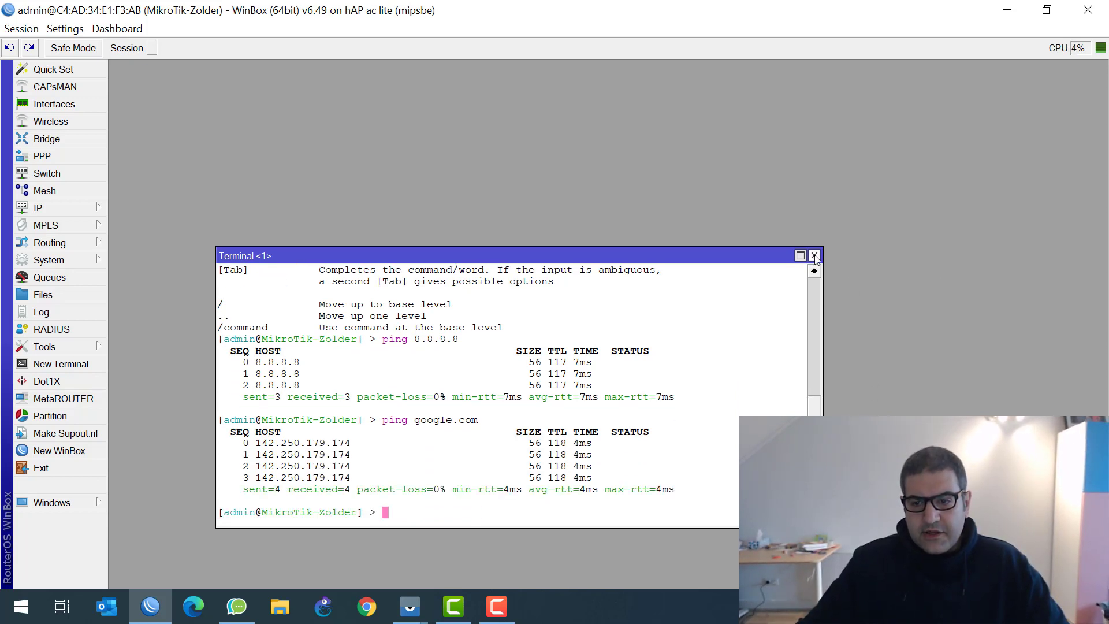
{"action": "left_click", "coordinate": [815, 255]}
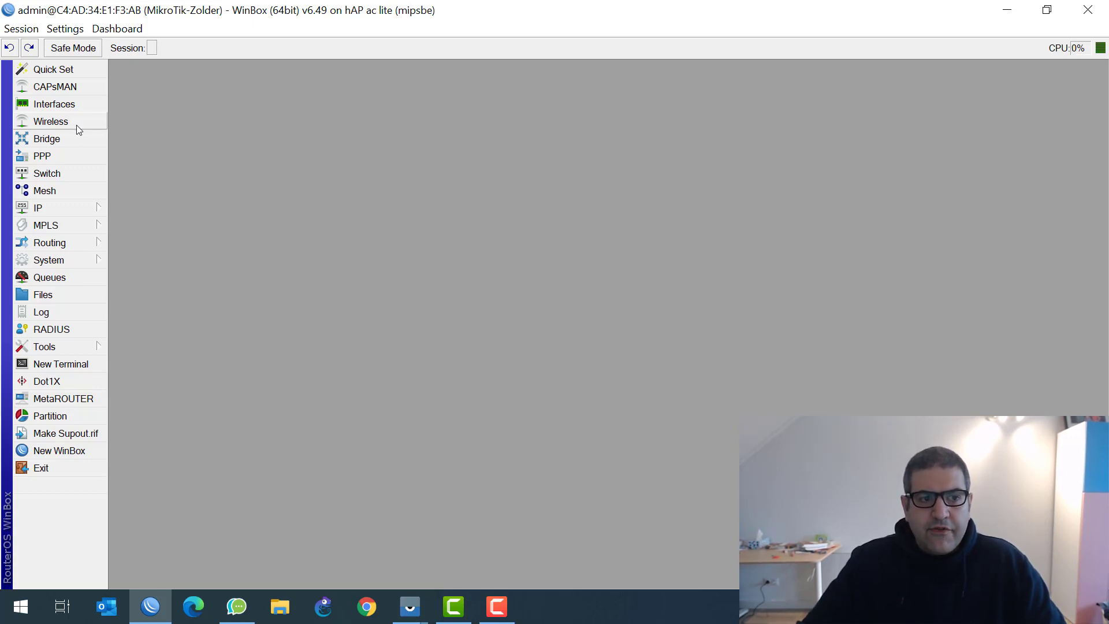
Enable the wlan1 wireless interface in Wireless Tables
{"action": "left_click", "coordinate": [75, 124]}
{"action": "left_click_drag", "start_coordinate": [253, 200], "coordinate": [262, 146]}
{"action": "left_click", "coordinate": [183, 215]}
{"action": "left_click", "coordinate": [190, 229]}
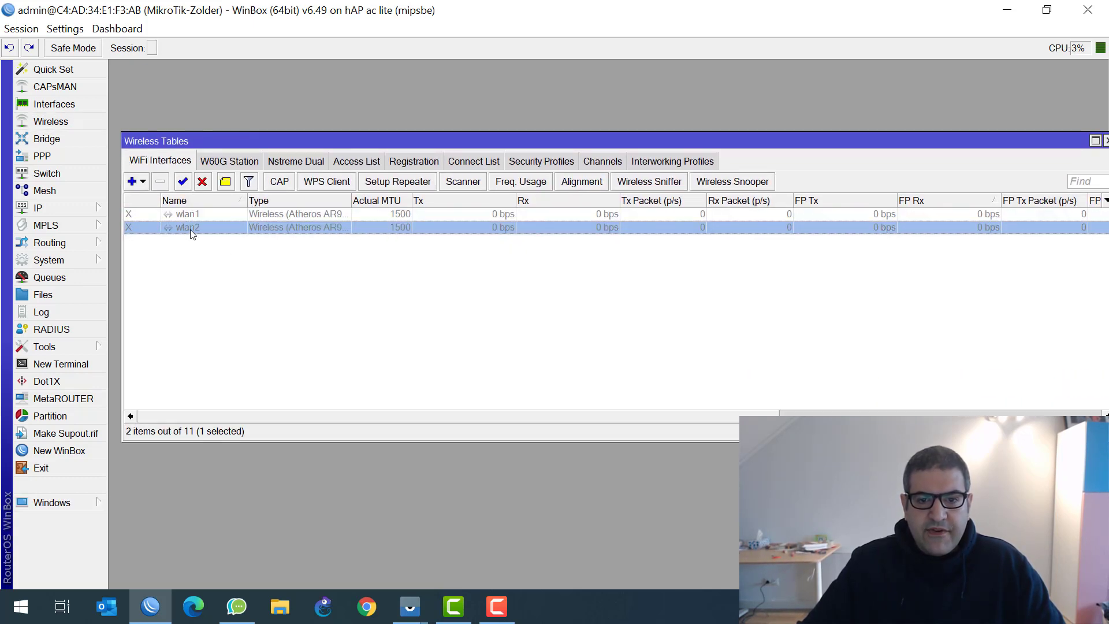
{"action": "left_click", "coordinate": [188, 215]}
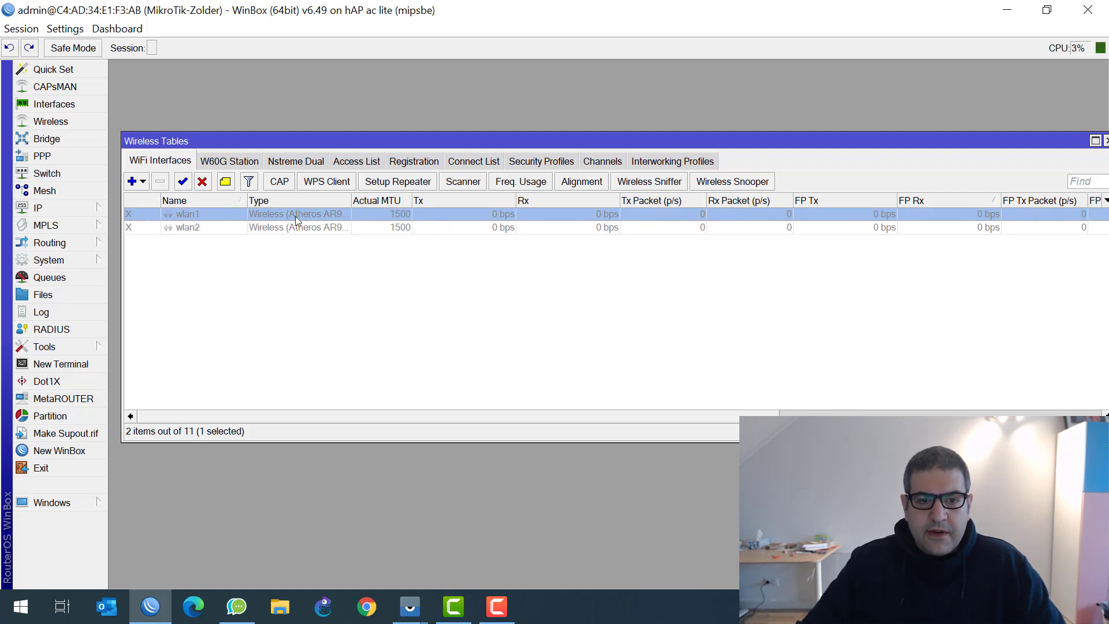
{"action": "left_click", "coordinate": [182, 180]}
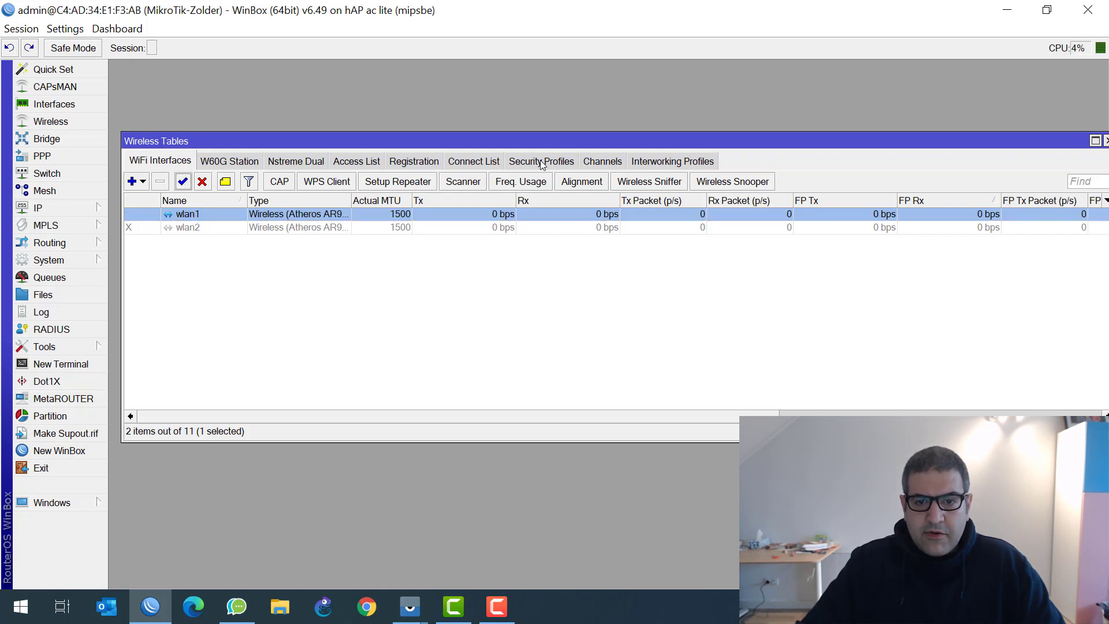
Delete the existing profile1 security profile
{"action": "left_click", "coordinate": [542, 163]}
{"action": "left_click", "coordinate": [176, 228]}
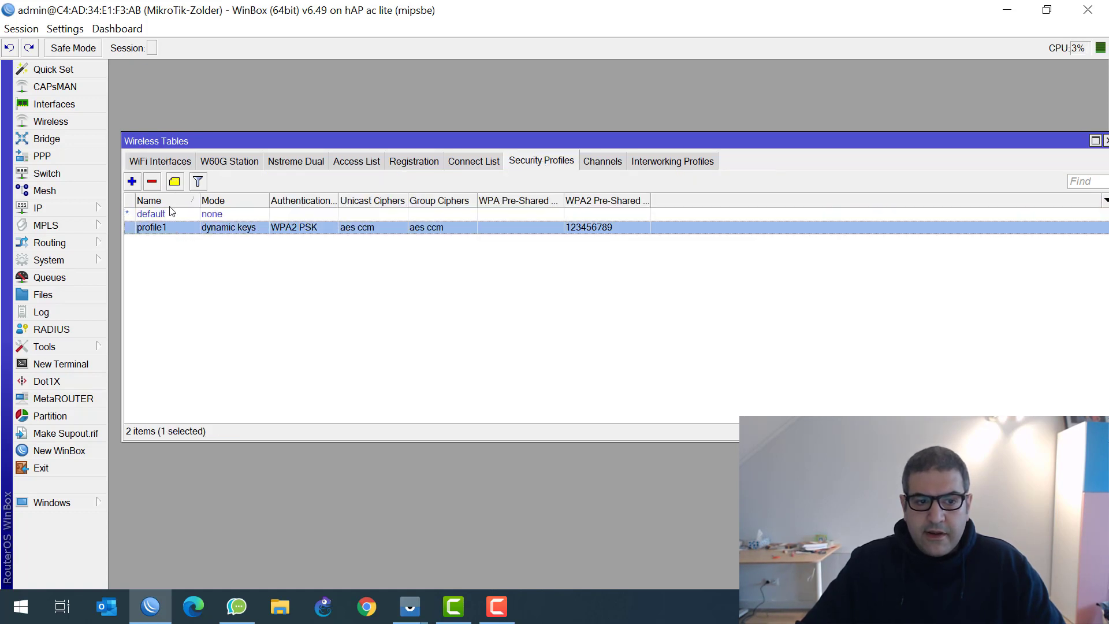
{"action": "left_click", "coordinate": [151, 183]}
Create a new profile1 with dynamic keys, WPA2 PSK and a pre-shared key
{"action": "left_click", "coordinate": [131, 182]}
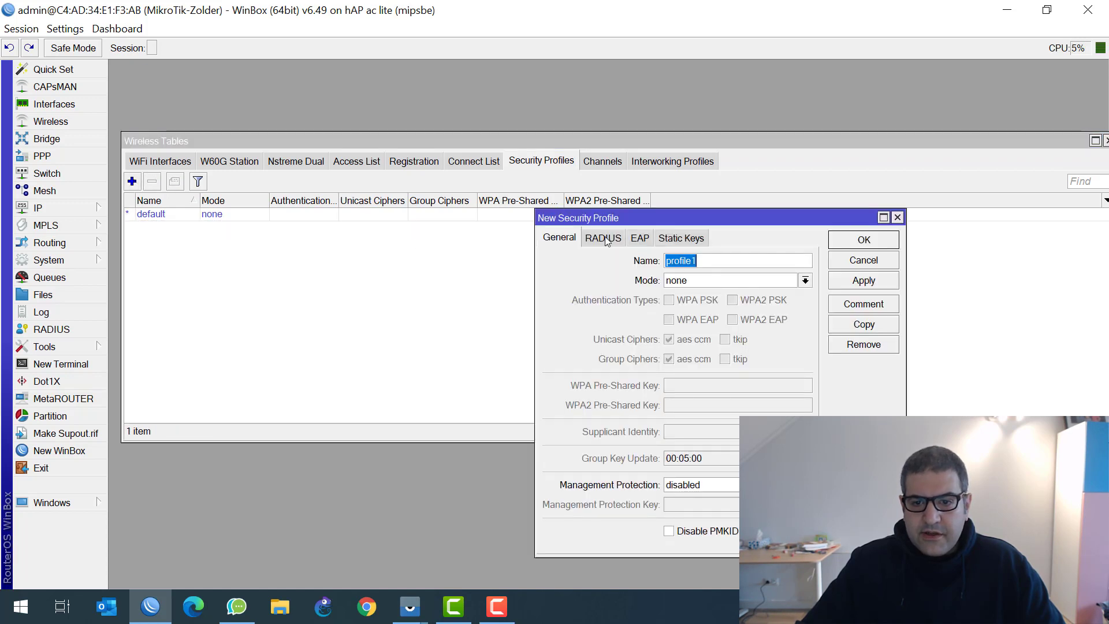
{"action": "left_click_drag", "start_coordinate": [640, 220], "coordinate": [454, 162]}
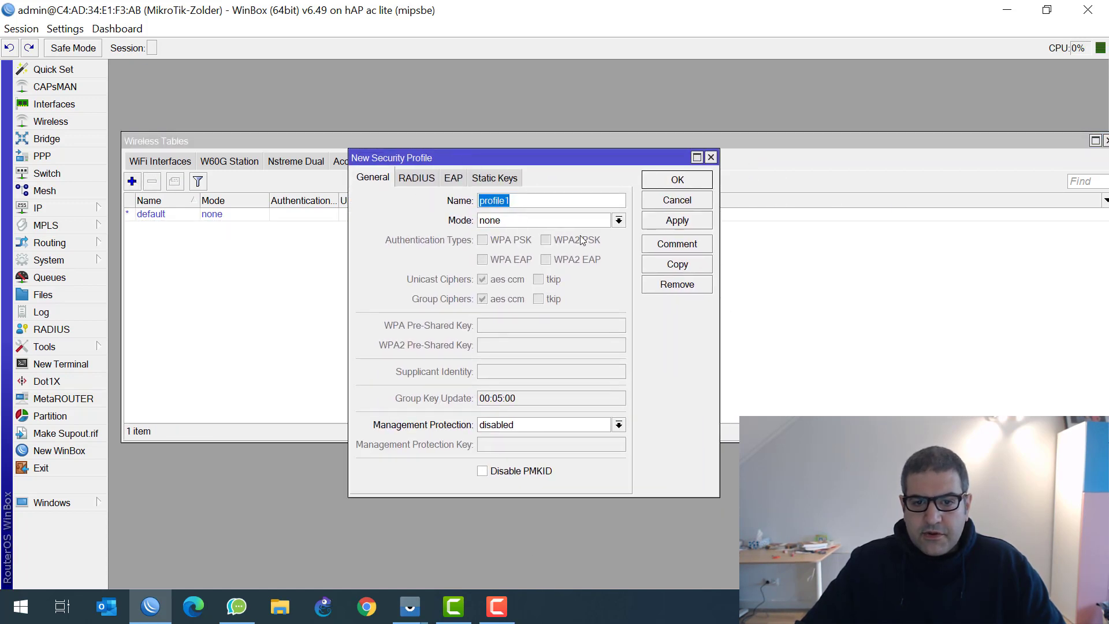
{"action": "left_click", "coordinate": [518, 221]}
{"action": "left_click", "coordinate": [517, 233]}
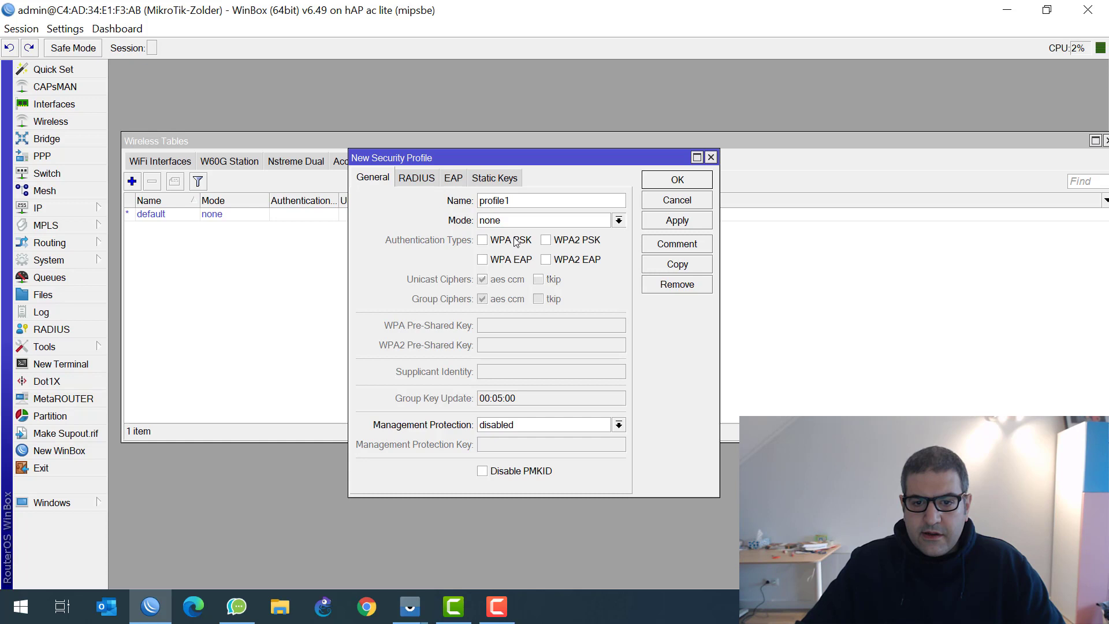
{"action": "left_click", "coordinate": [546, 260]}
{"action": "left_click", "coordinate": [545, 259]}
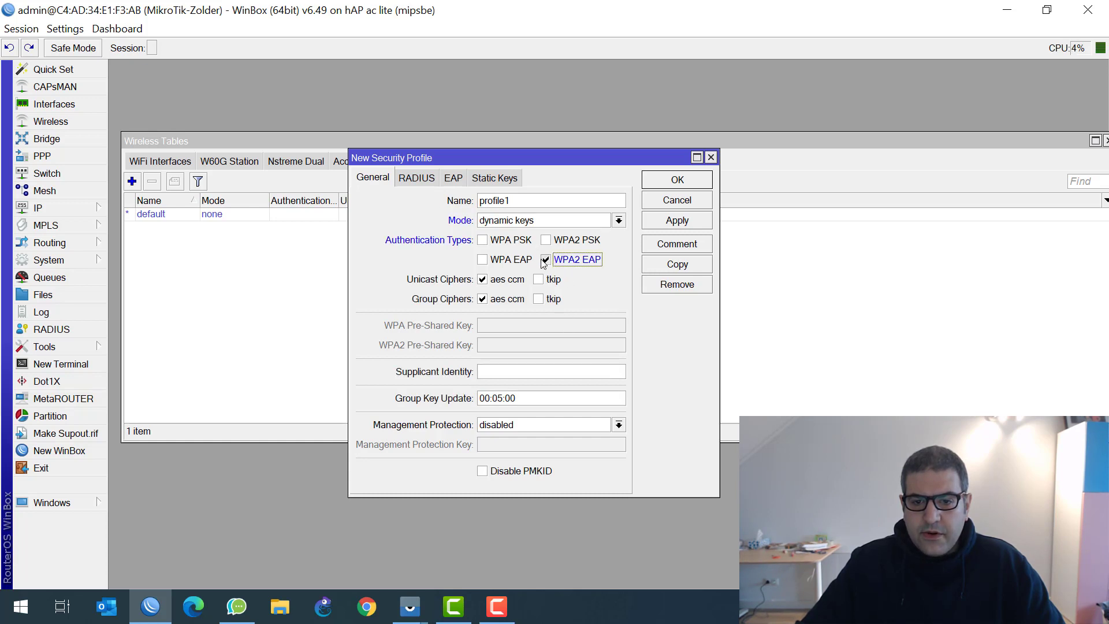
{"action": "left_click", "coordinate": [546, 240]}
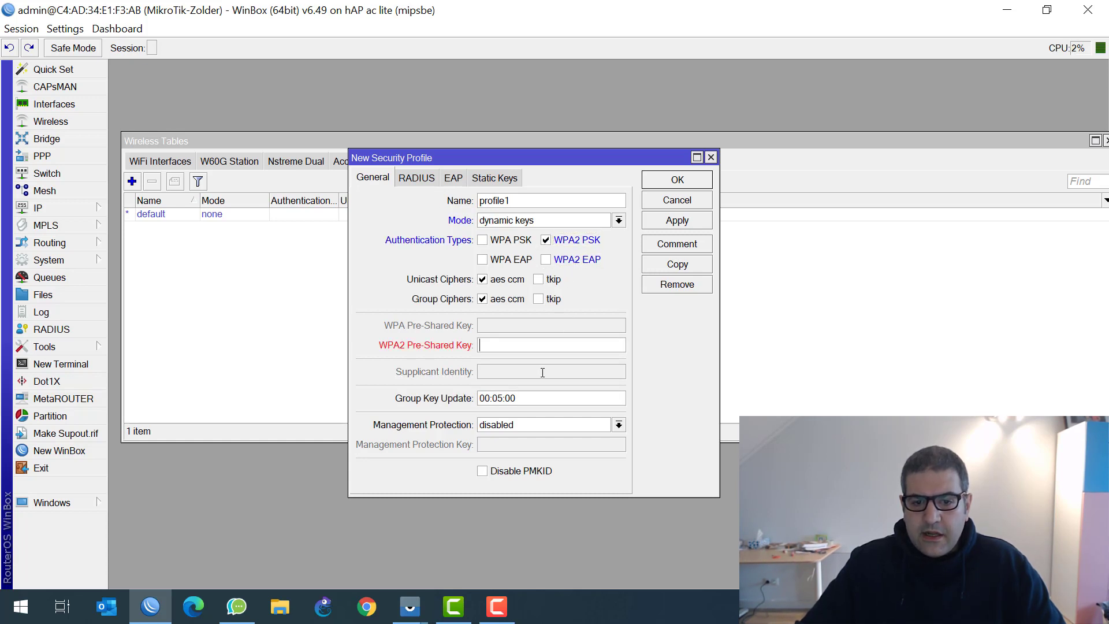
{"action": "type", "text": "123"}
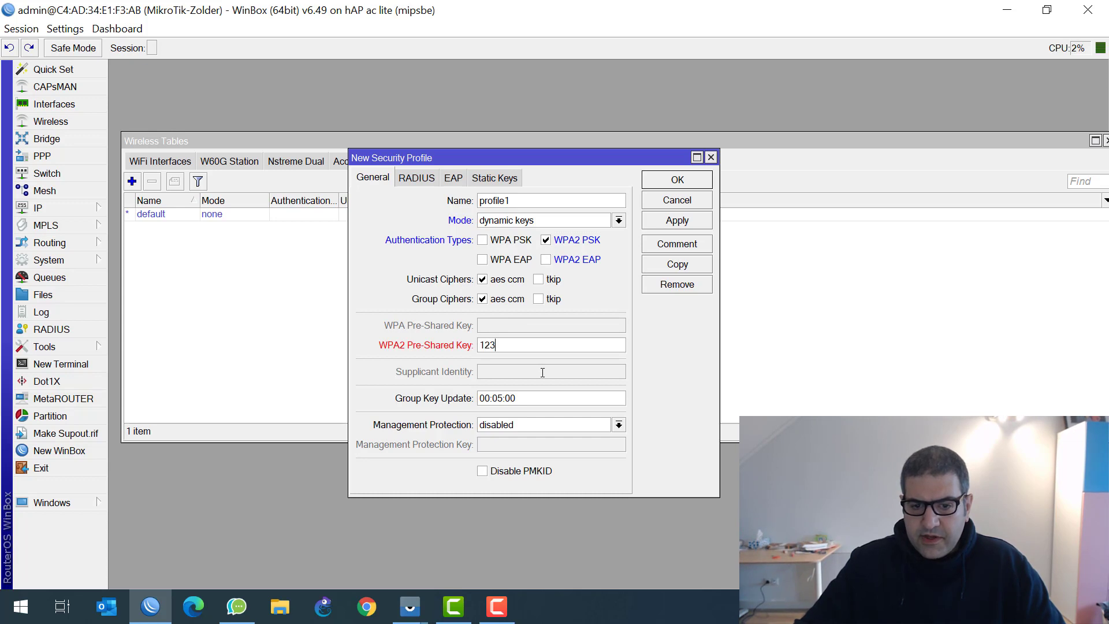
{"action": "type", "text": "456789"}
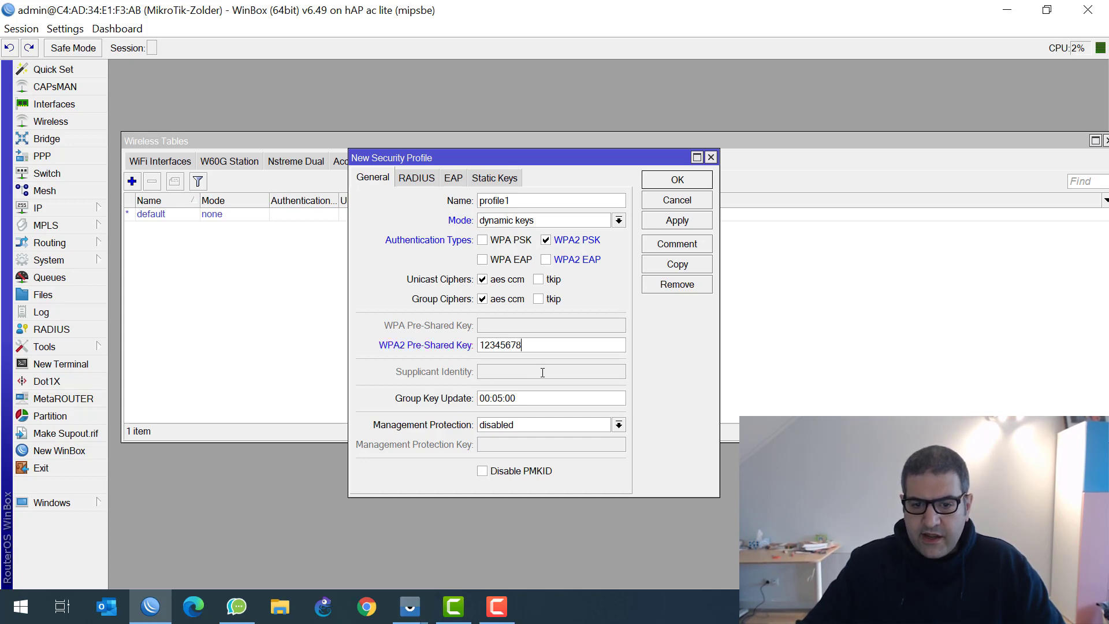
{"action": "left_click", "coordinate": [677, 179]}
{"action": "left_click", "coordinate": [165, 229]}
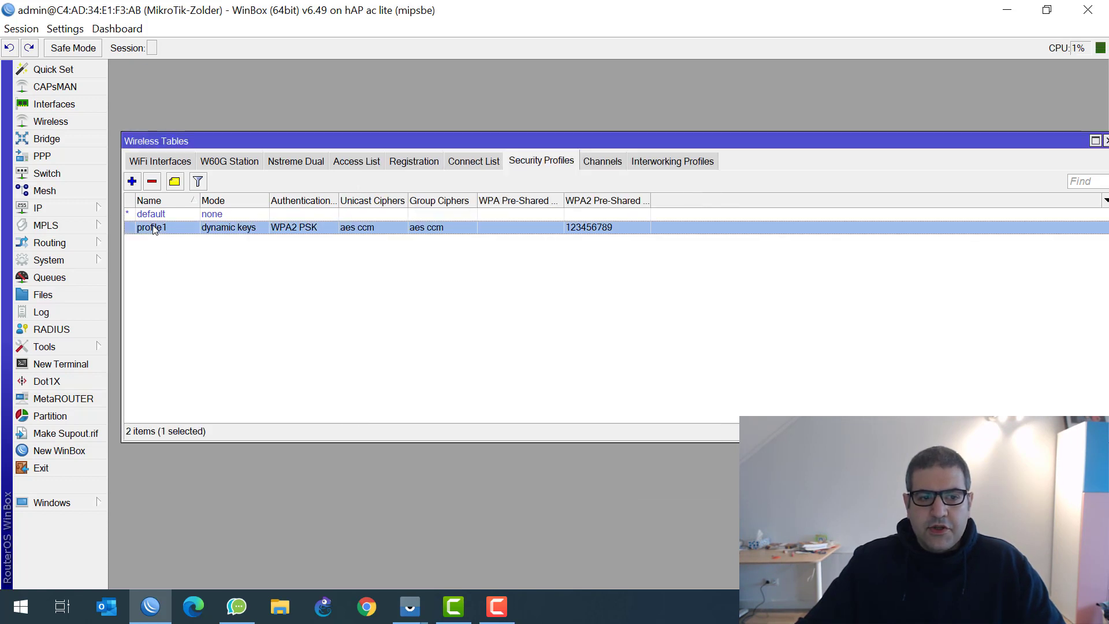
{"action": "left_click", "coordinate": [183, 164]}
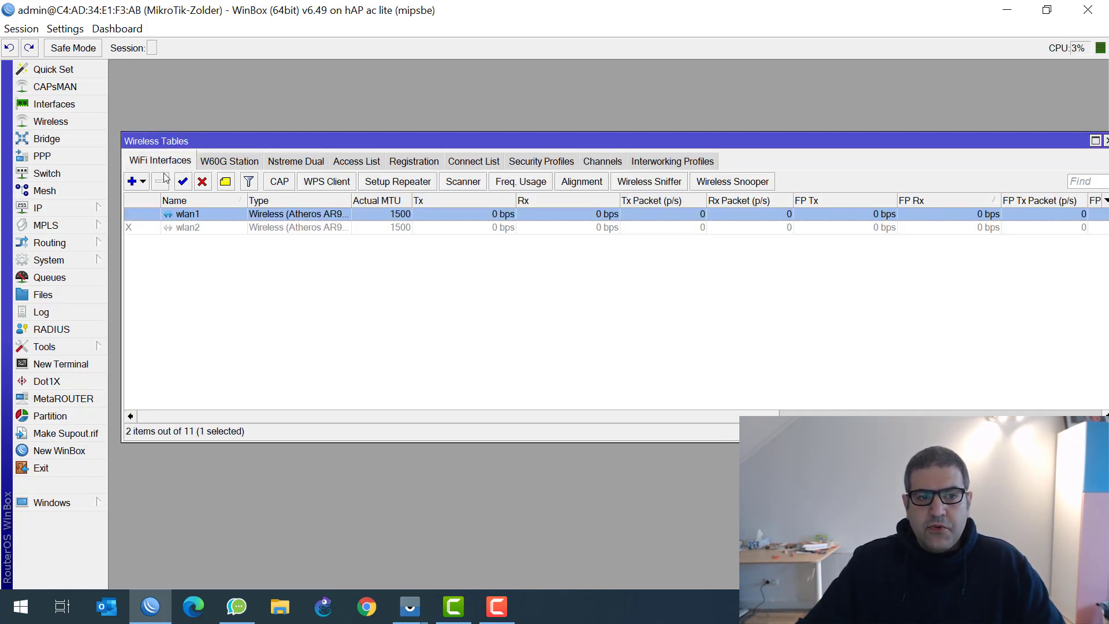
Set wlan1 to ap bridge mode on the 2GHz-only-N band
{"action": "double_click", "coordinate": [188, 219]}
{"action": "left_click_drag", "start_coordinate": [689, 69], "coordinate": [411, 70]}
{"action": "left_click", "coordinate": [376, 112]}
{"action": "left_click", "coordinate": [372, 139]}
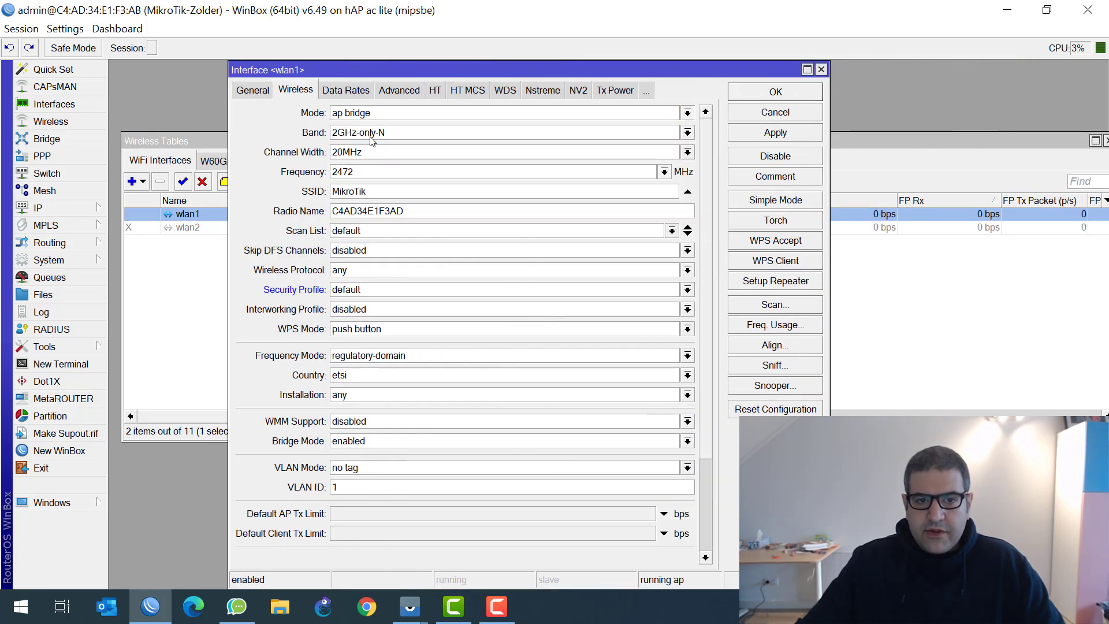
{"action": "left_click", "coordinate": [368, 134]}
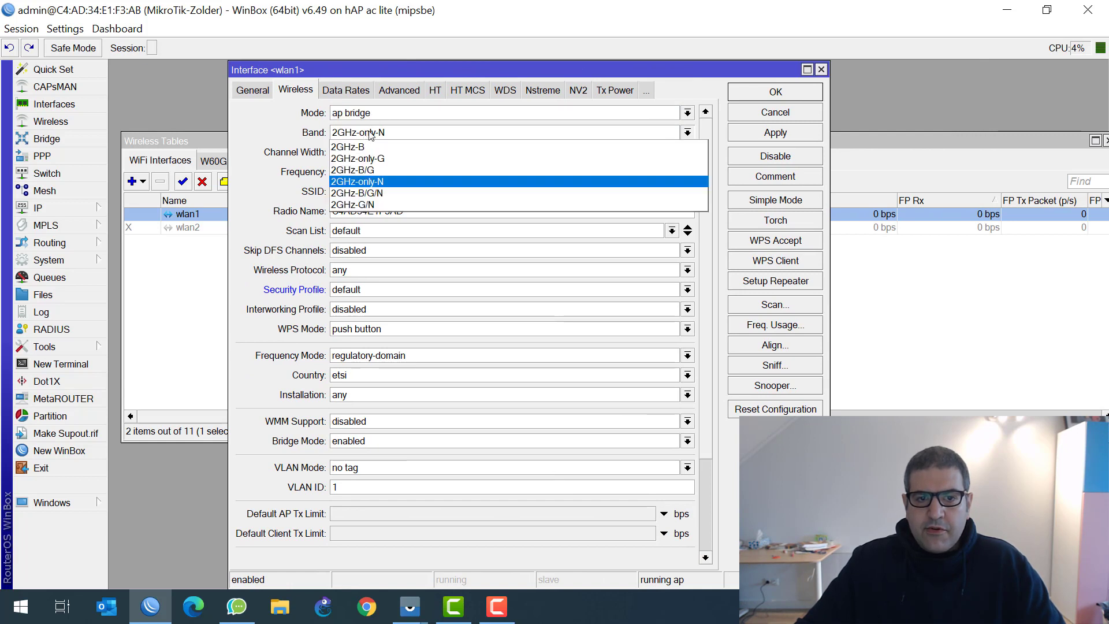
{"action": "left_click", "coordinate": [381, 182]}
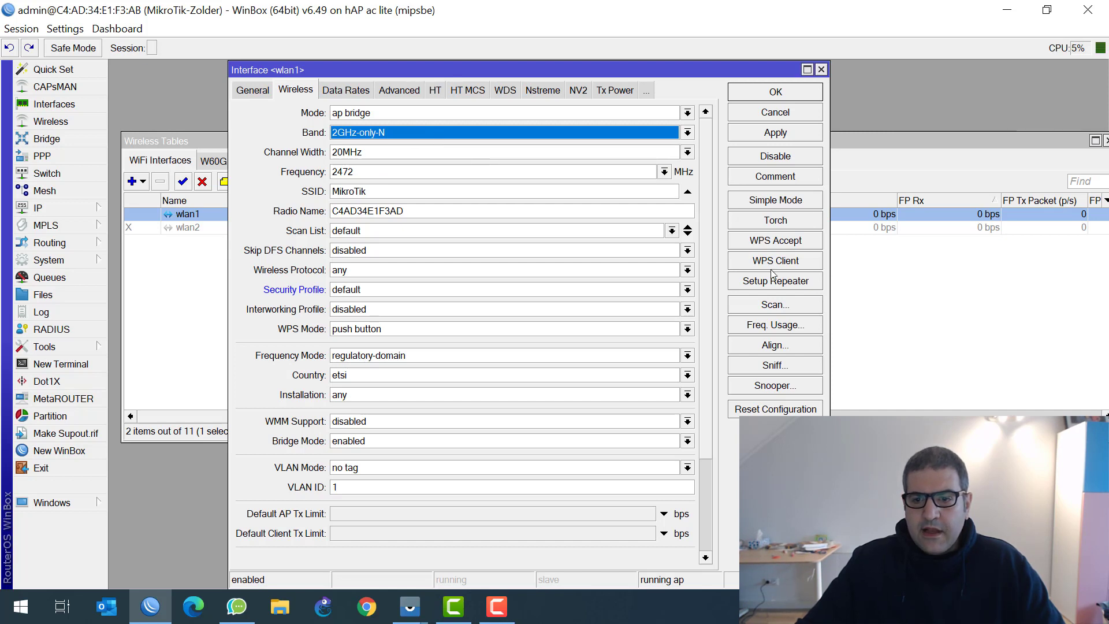
Scan channel usage for wlan1, comparing the 2462 and 2472 MHz channels
{"action": "left_click", "coordinate": [791, 325]}
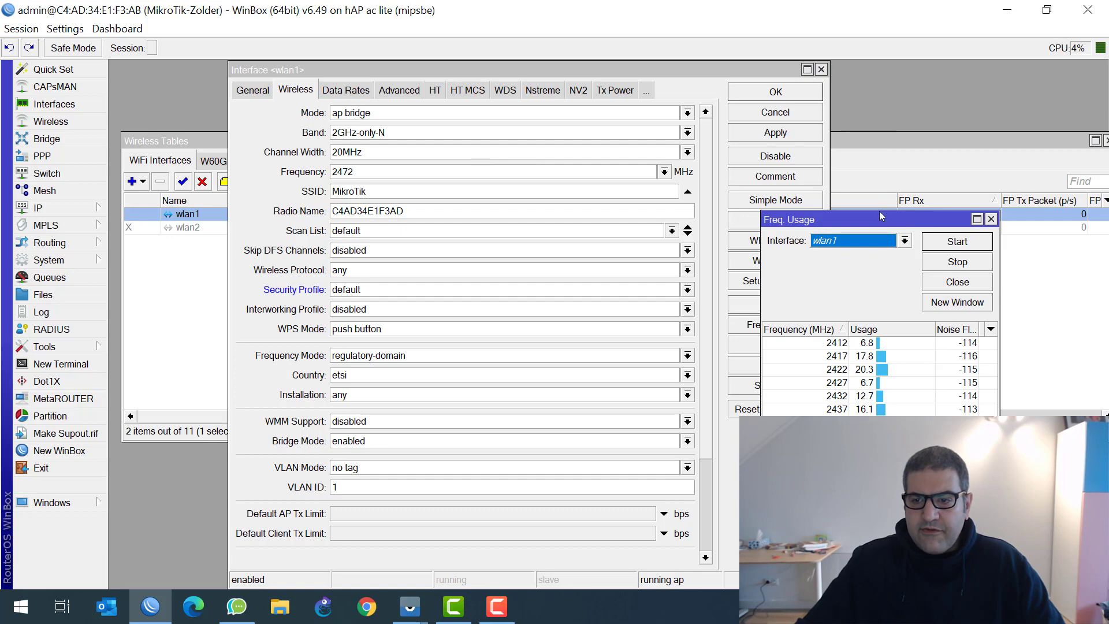
{"action": "left_click_drag", "start_coordinate": [884, 217], "coordinate": [613, 150]}
{"action": "left_click", "coordinate": [532, 232]}
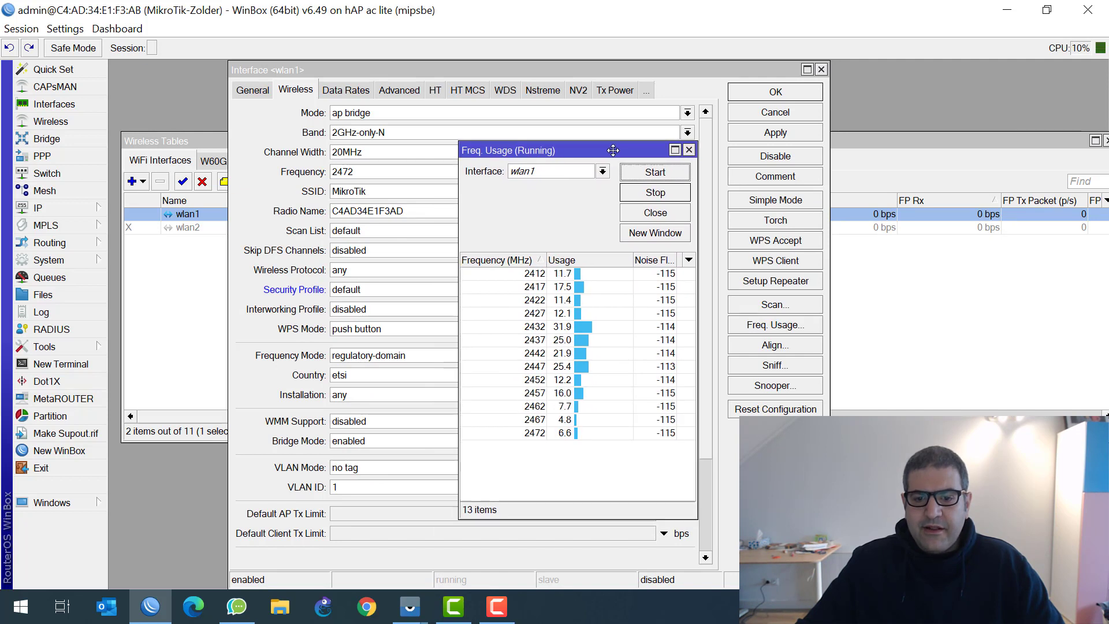
{"action": "left_click", "coordinate": [534, 434]}
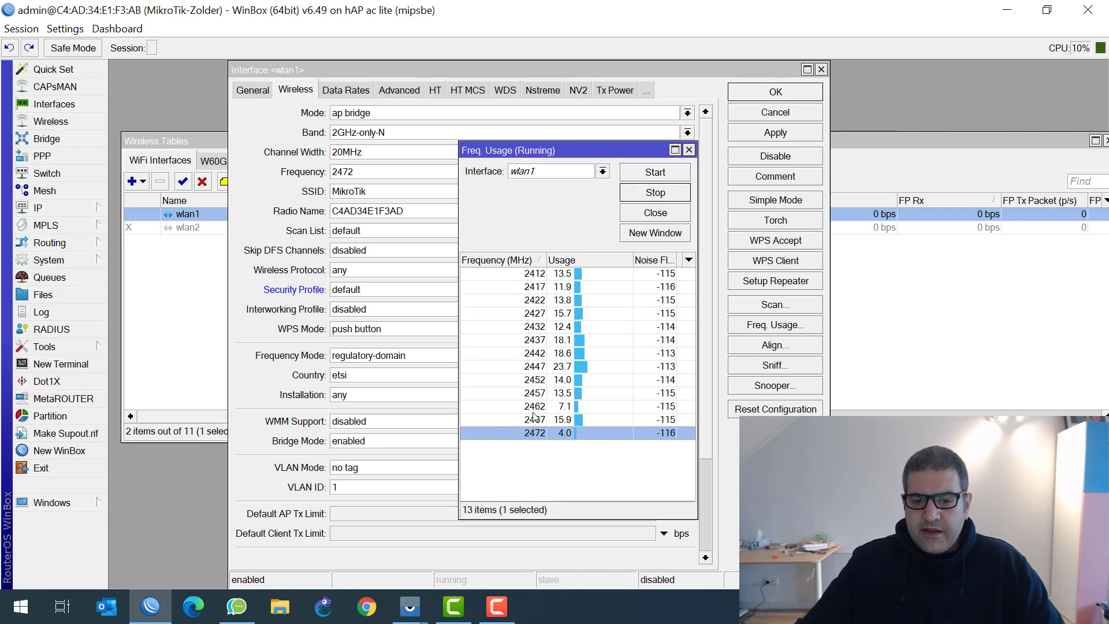
{"action": "left_click", "coordinate": [534, 410]}
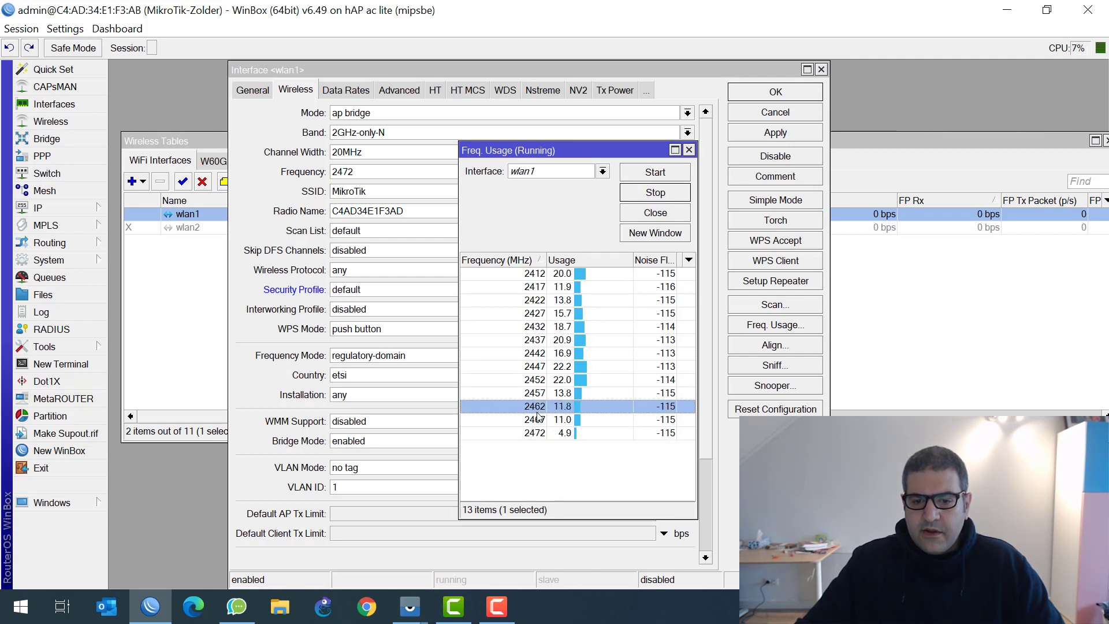
{"action": "left_click", "coordinate": [534, 434]}
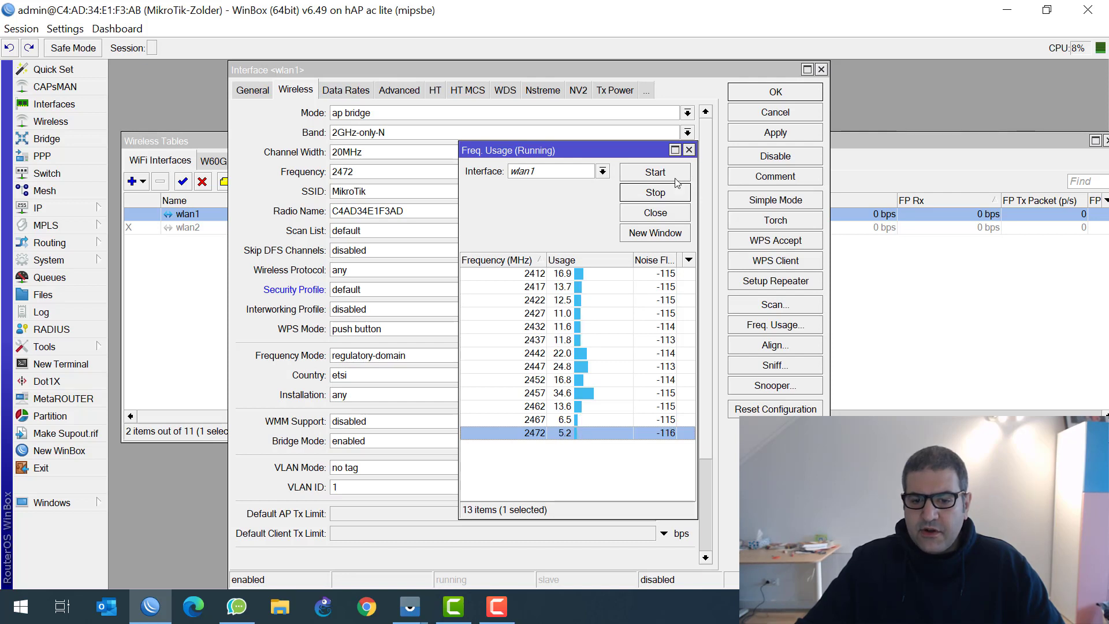
{"action": "left_click", "coordinate": [689, 150]}
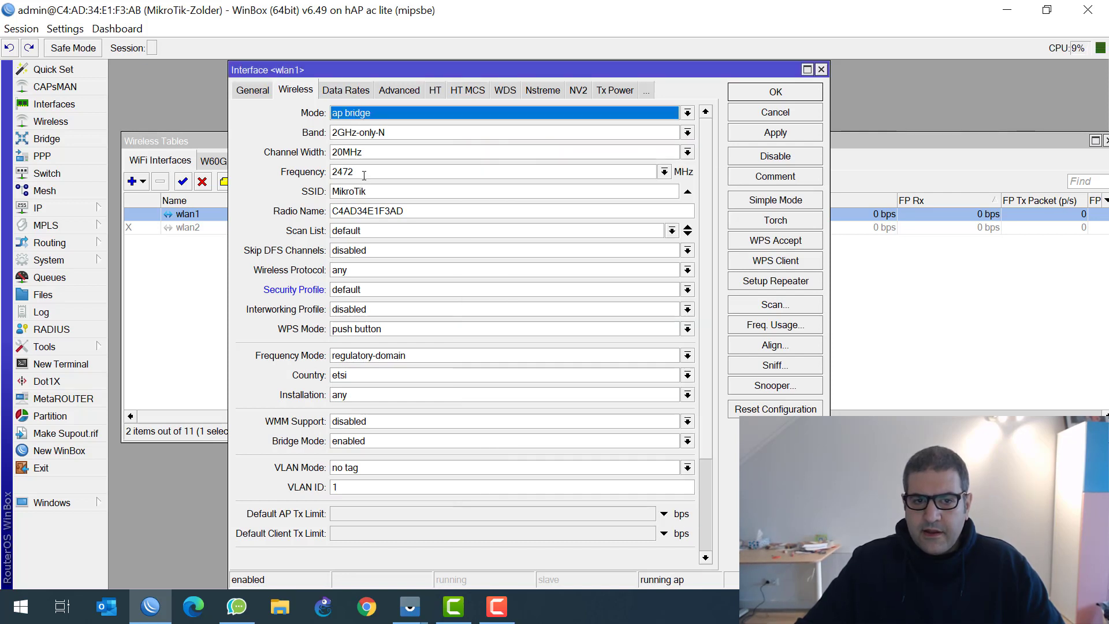
Assign security profile profile1 to wlan1 and save its settings
{"action": "left_click", "coordinate": [364, 173]}
{"action": "left_click_drag", "start_coordinate": [387, 197], "coordinate": [308, 193]}
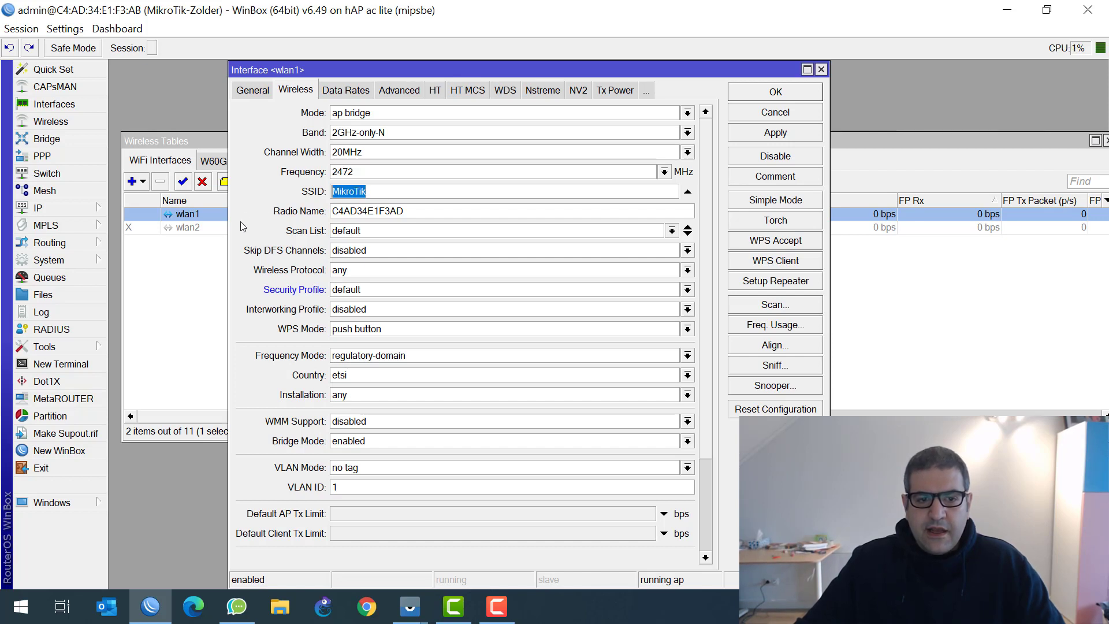
{"action": "left_click", "coordinate": [372, 291]}
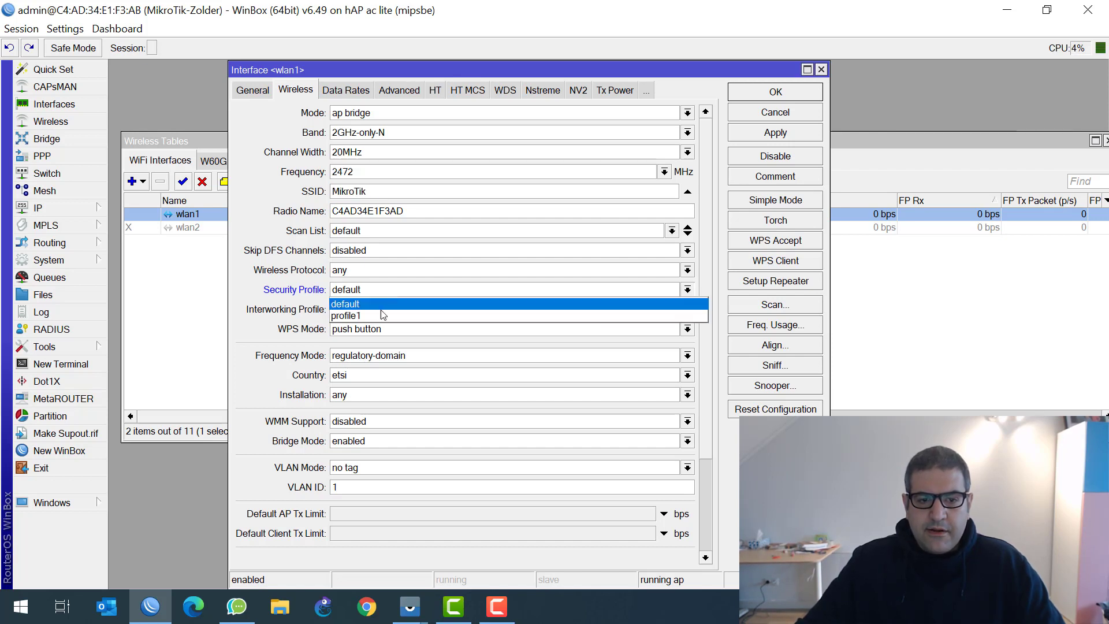
{"action": "left_click", "coordinate": [373, 317]}
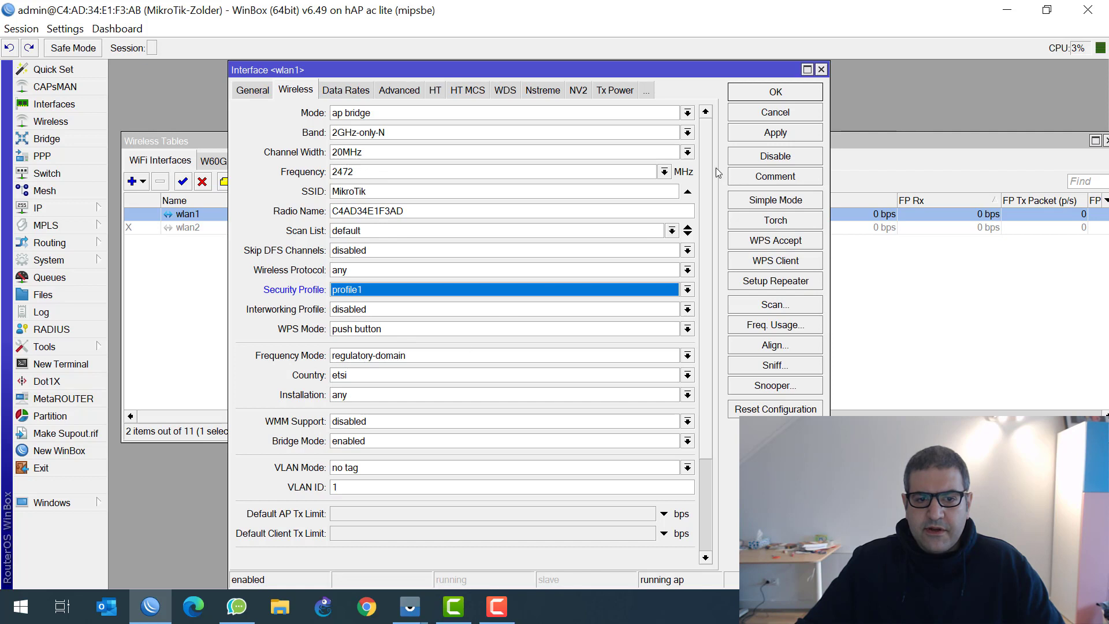
{"action": "left_click", "coordinate": [775, 93]}
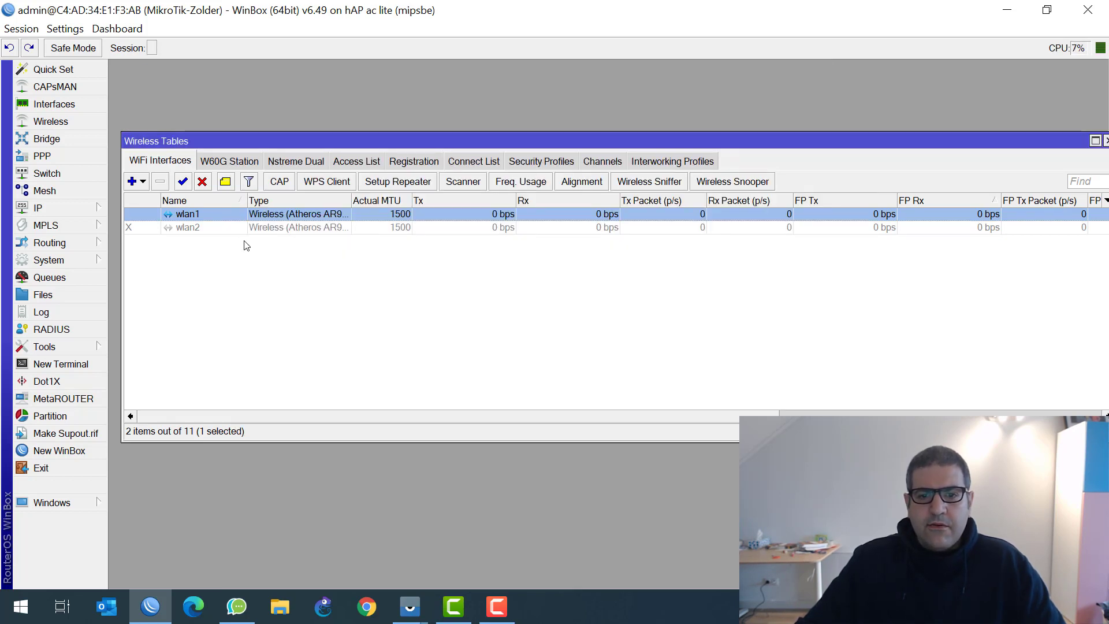
Add address 192.168.10.1/24 on wlan1 under IP > Addresses, then close the list
{"action": "left_click", "coordinate": [79, 211]}
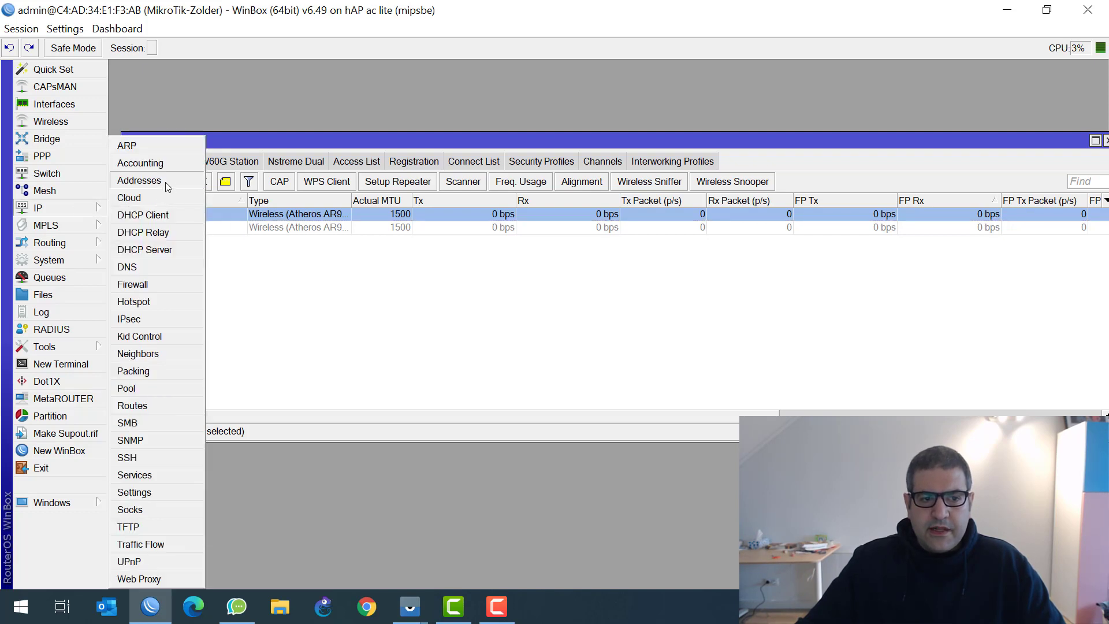
{"action": "left_click", "coordinate": [166, 182]}
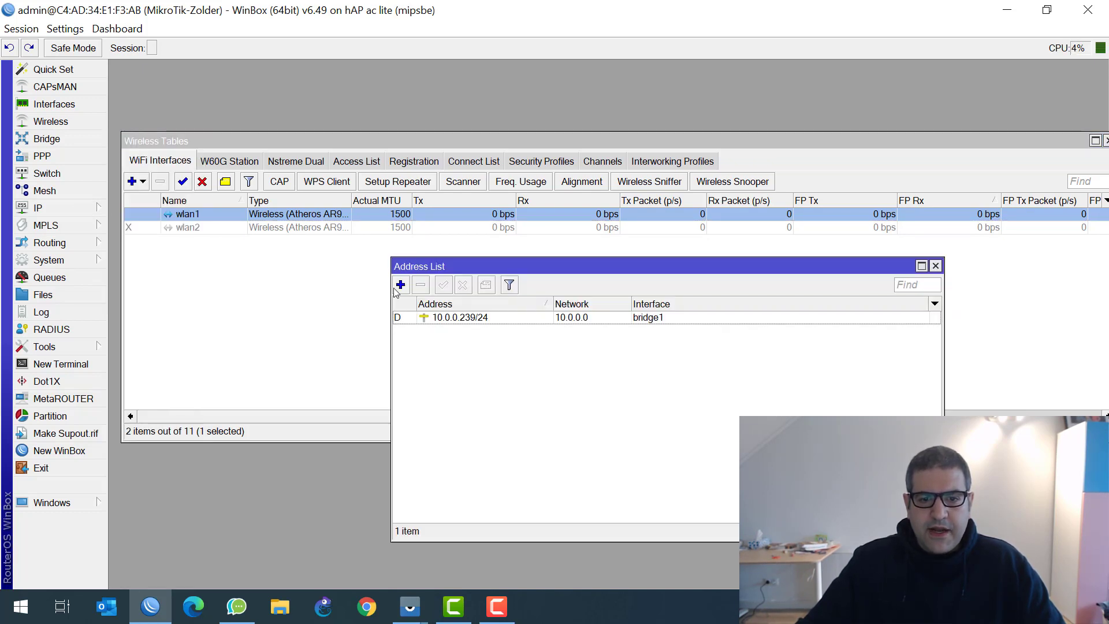
{"action": "left_click", "coordinate": [401, 285]}
{"action": "type", "text": "192.168"}
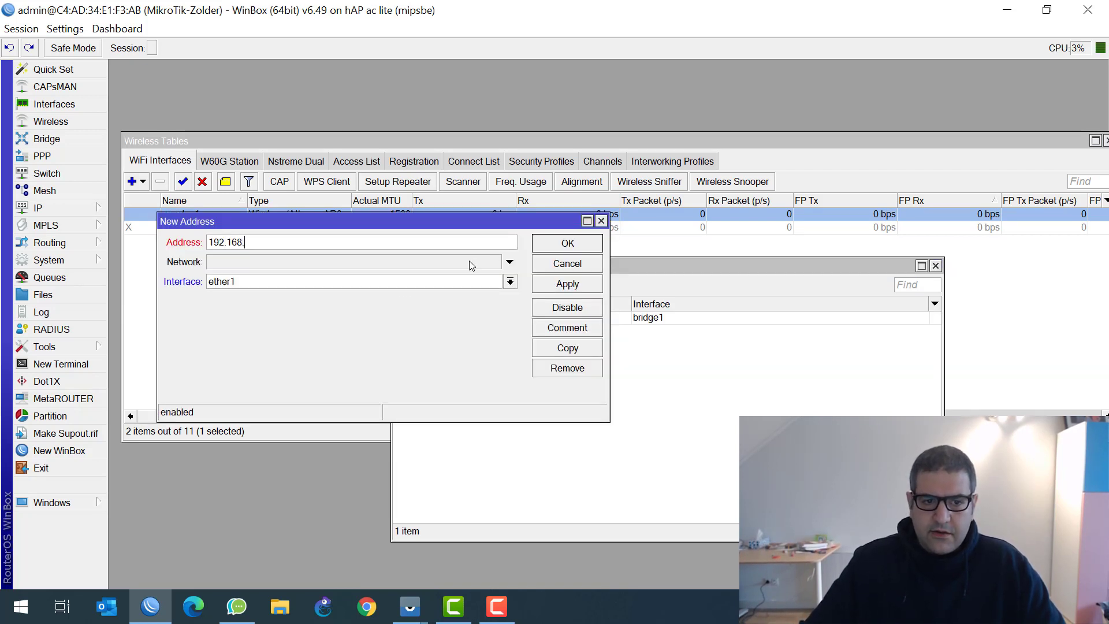
{"action": "type", "text": "."}
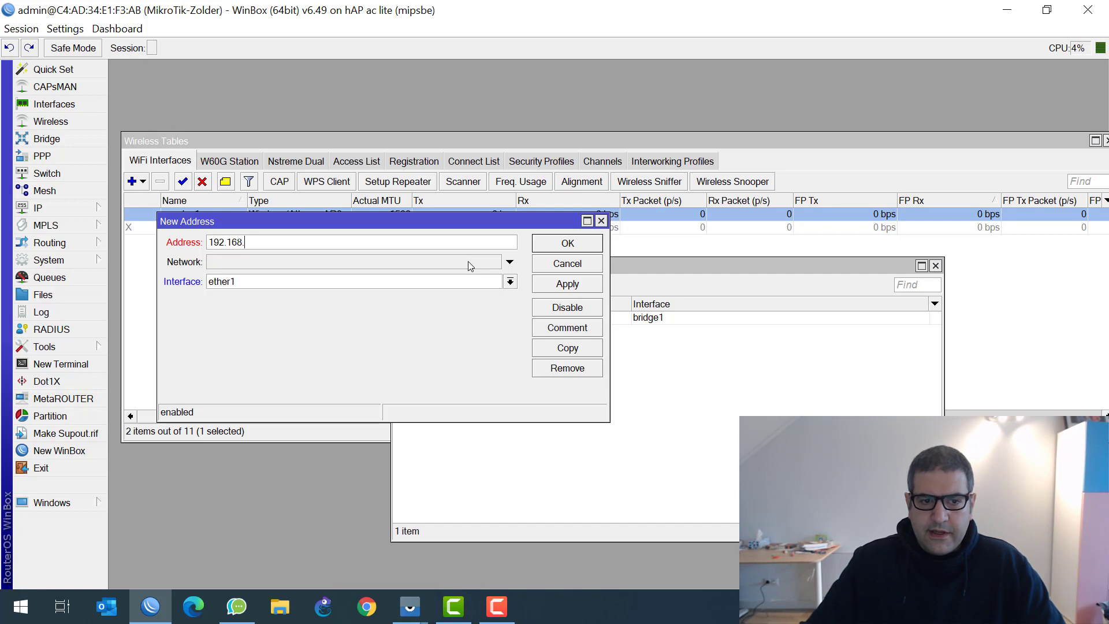
{"action": "type", "text": "10.1/24"}
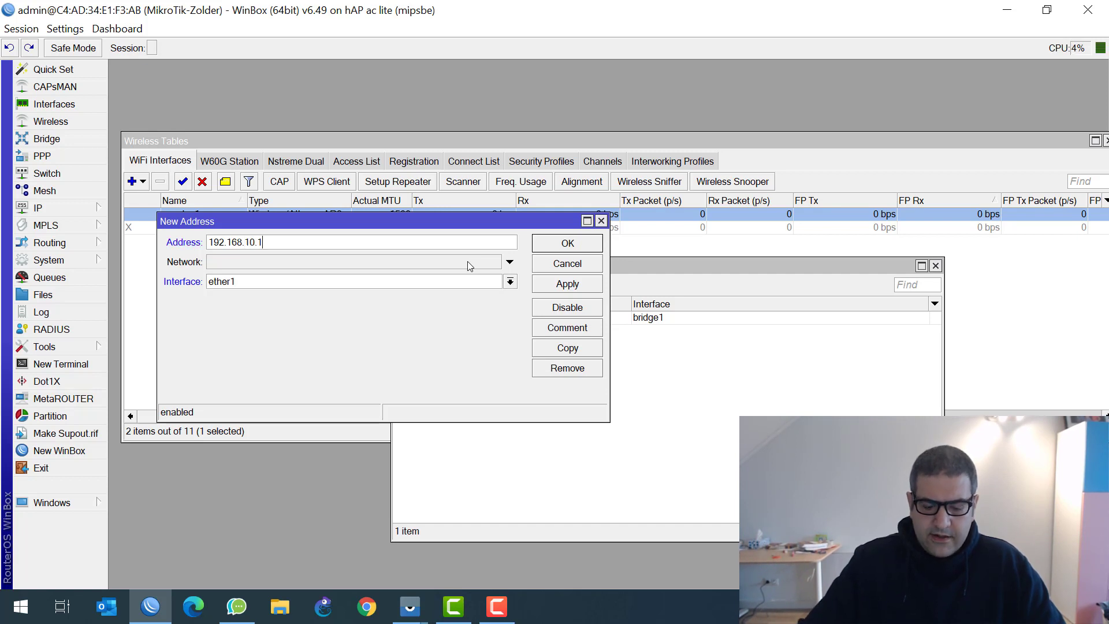
{"action": "left_click", "coordinate": [266, 282]}
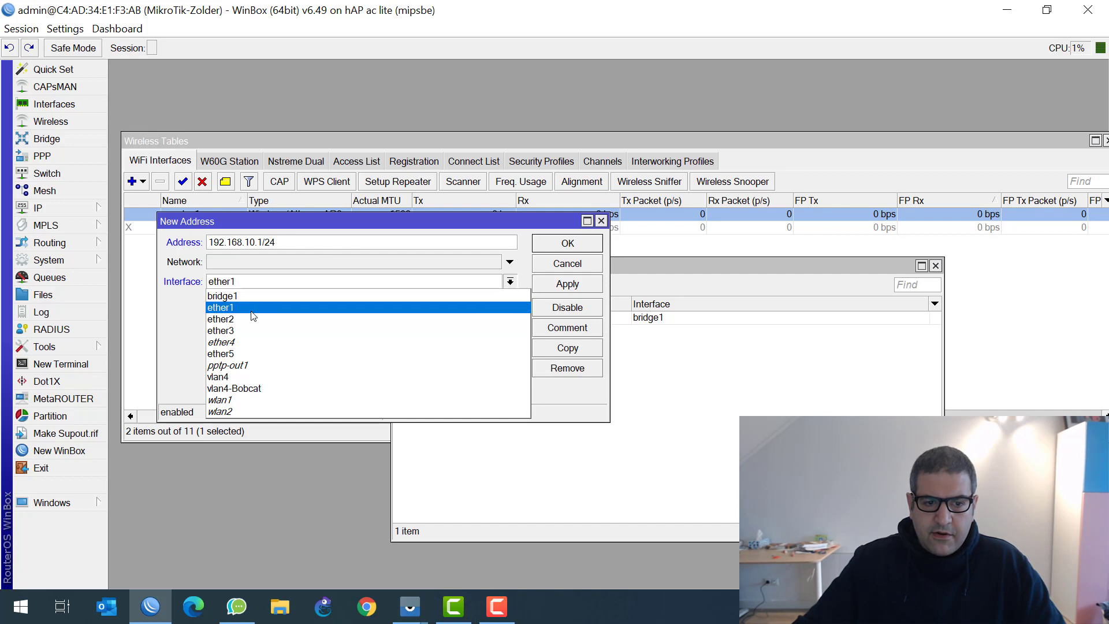
{"action": "left_click", "coordinate": [248, 399]}
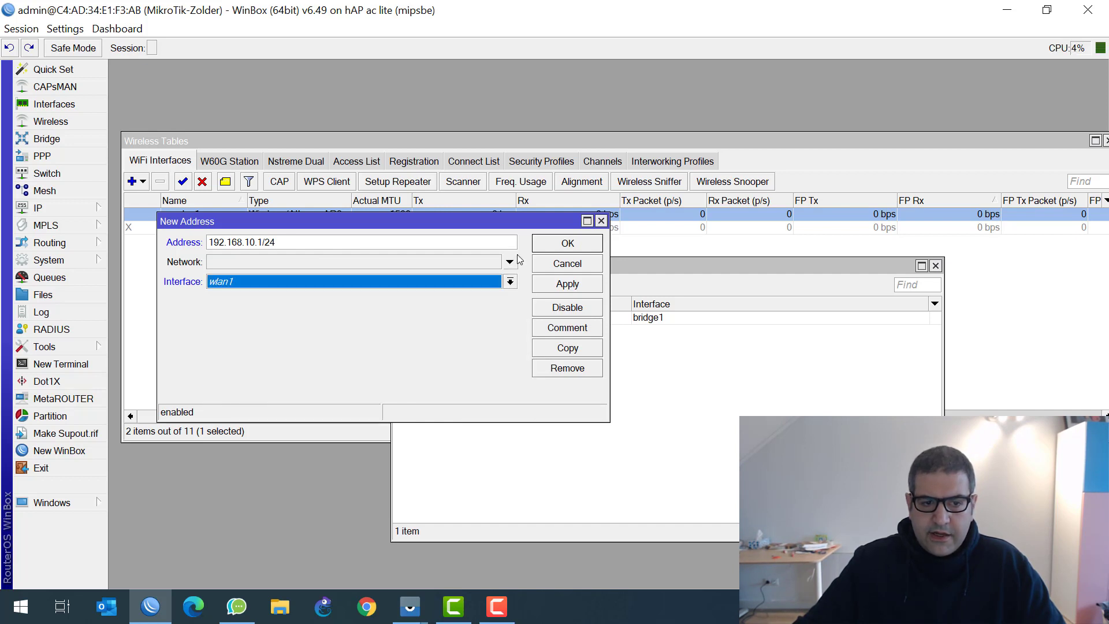
{"action": "left_click", "coordinate": [569, 247]}
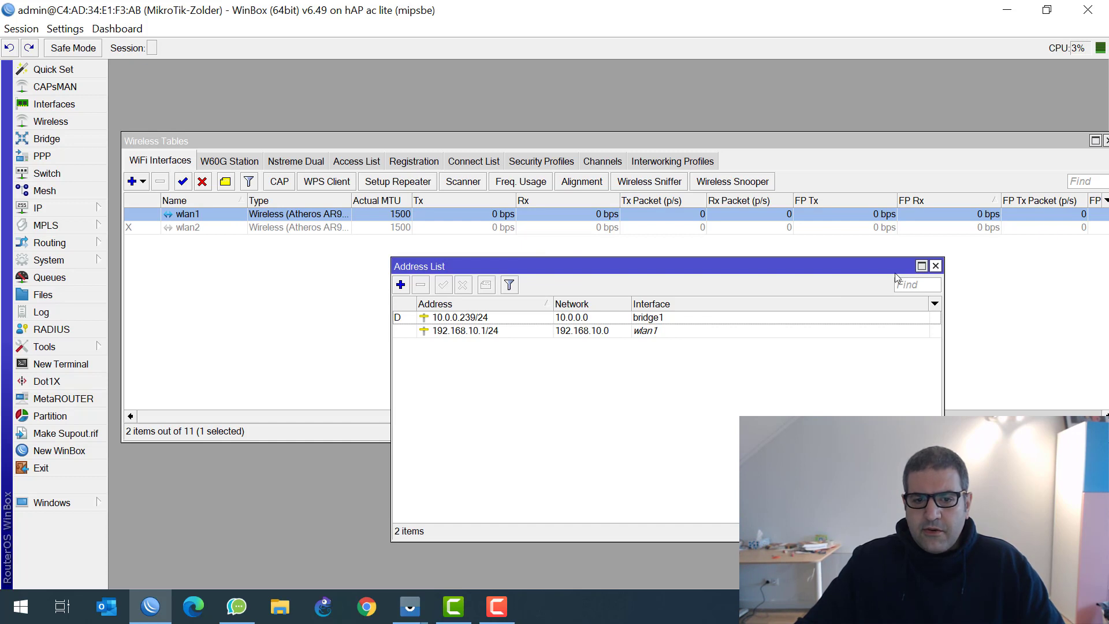
{"action": "left_click", "coordinate": [935, 265]}
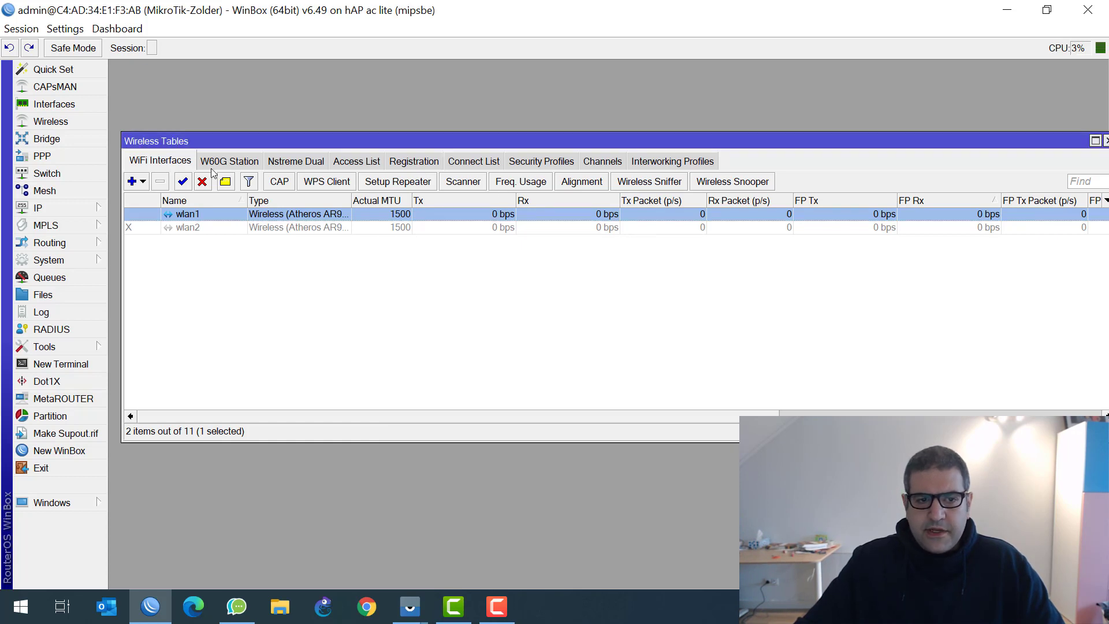
Start DHCP Setup on wlan1 with address space 192.168.10.0/24
{"action": "left_click", "coordinate": [72, 209]}
{"action": "left_click", "coordinate": [144, 250]}
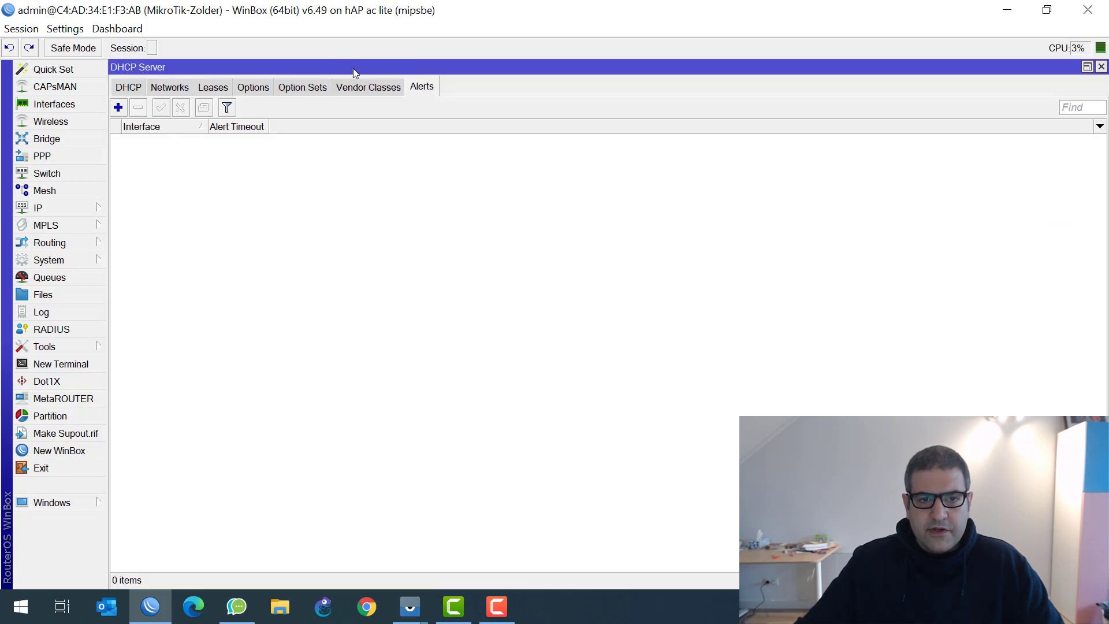
{"action": "left_click", "coordinate": [127, 87]}
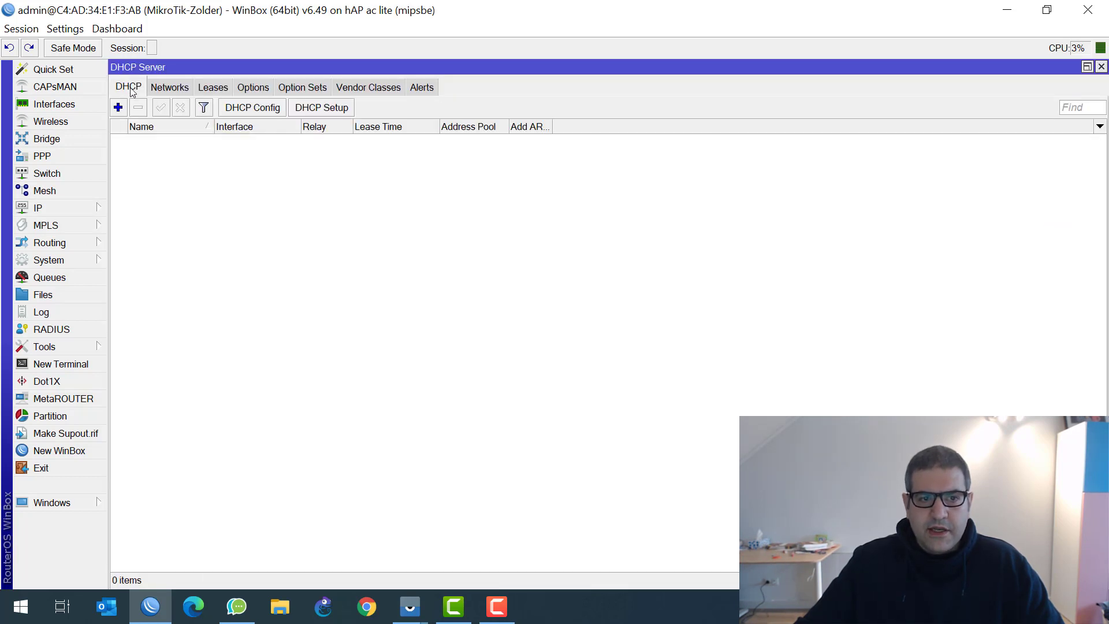
{"action": "left_click", "coordinate": [335, 109]}
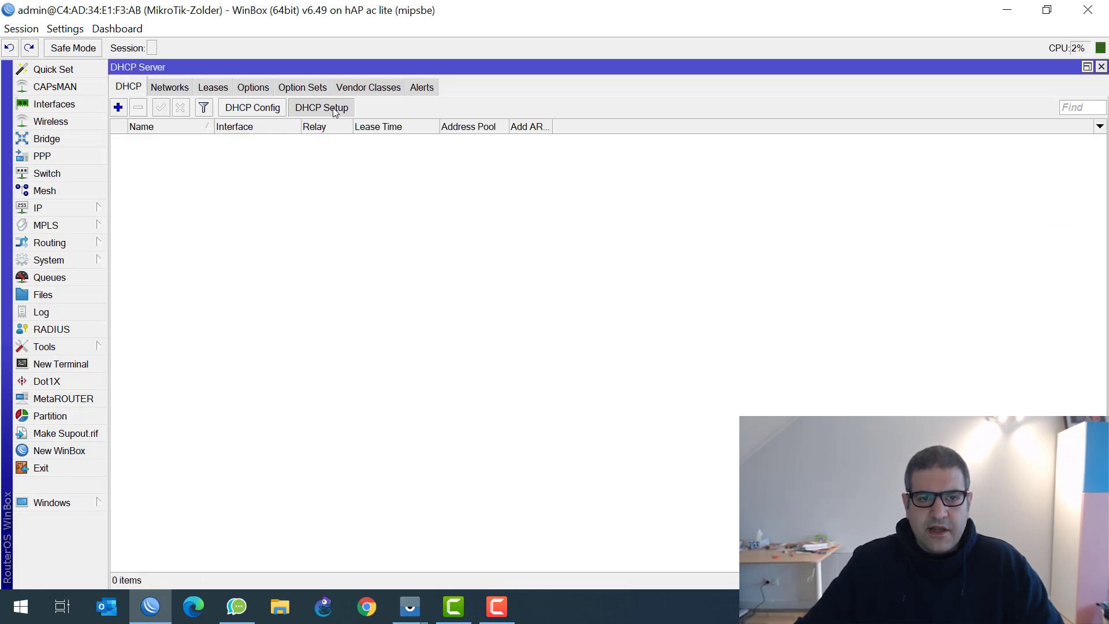
{"action": "left_click_drag", "start_coordinate": [667, 341], "coordinate": [199, 161]}
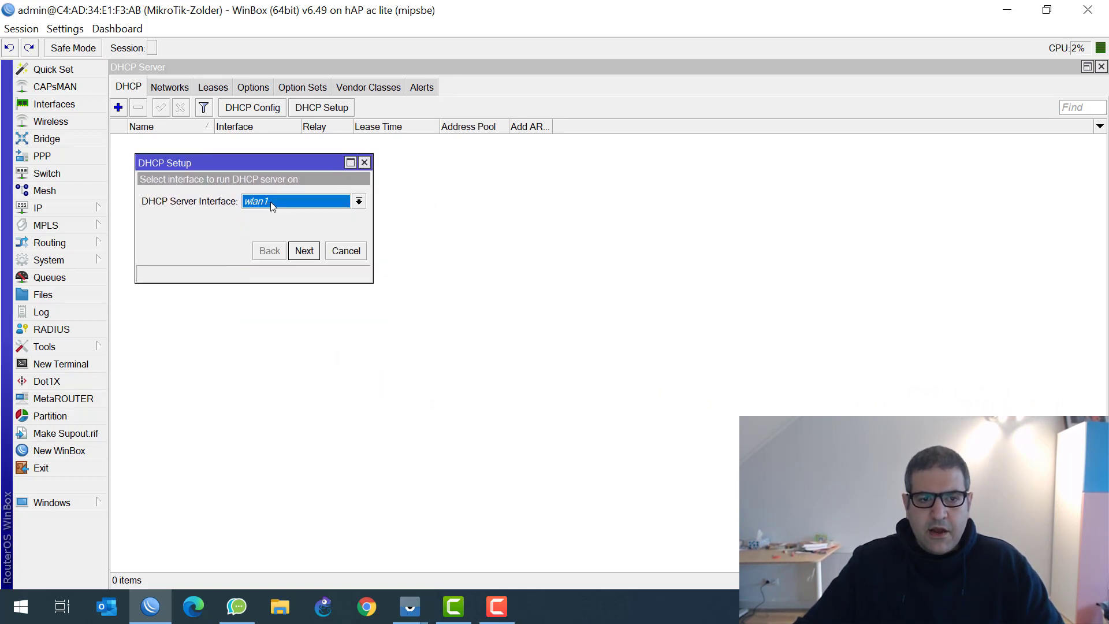
{"action": "left_click", "coordinate": [304, 251]}
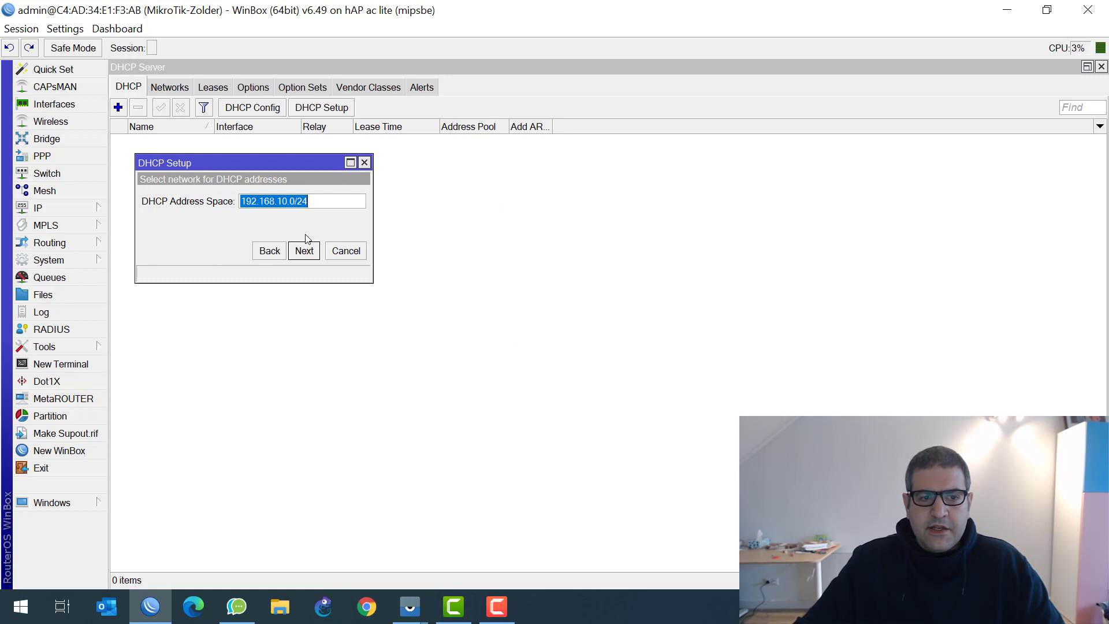
{"action": "left_click", "coordinate": [305, 252]}
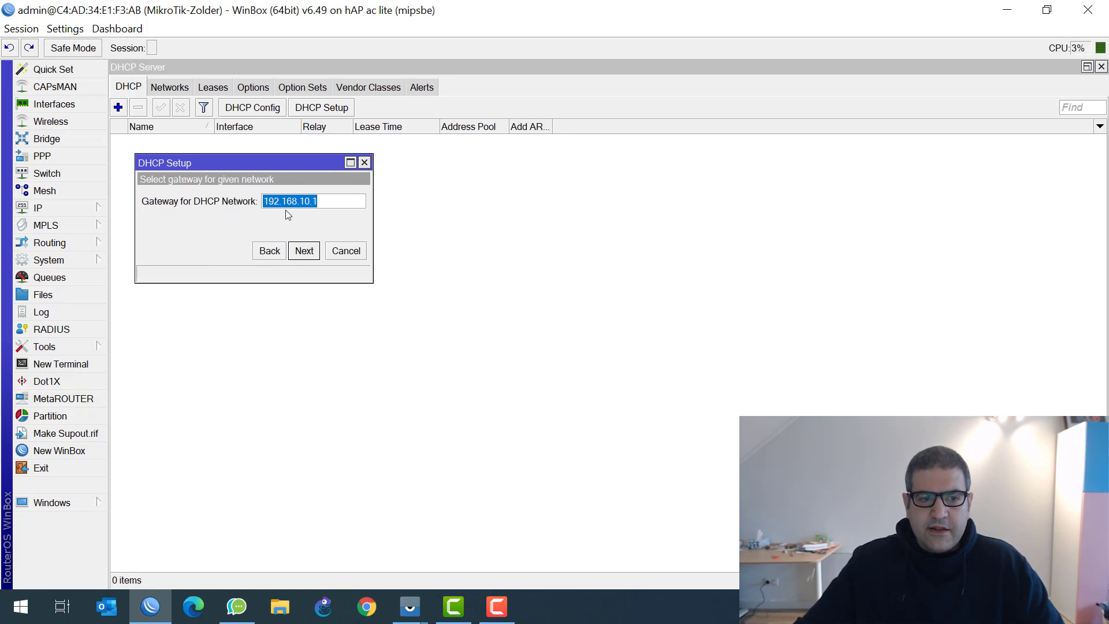
Accept gateway 192.168.10.1, the default pool, DNS 8.8.8.8 and 1.1.1.1, finishing dhcp1
{"action": "left_click_drag", "start_coordinate": [303, 201], "coordinate": [350, 207]}
{"action": "left_click", "coordinate": [305, 251]}
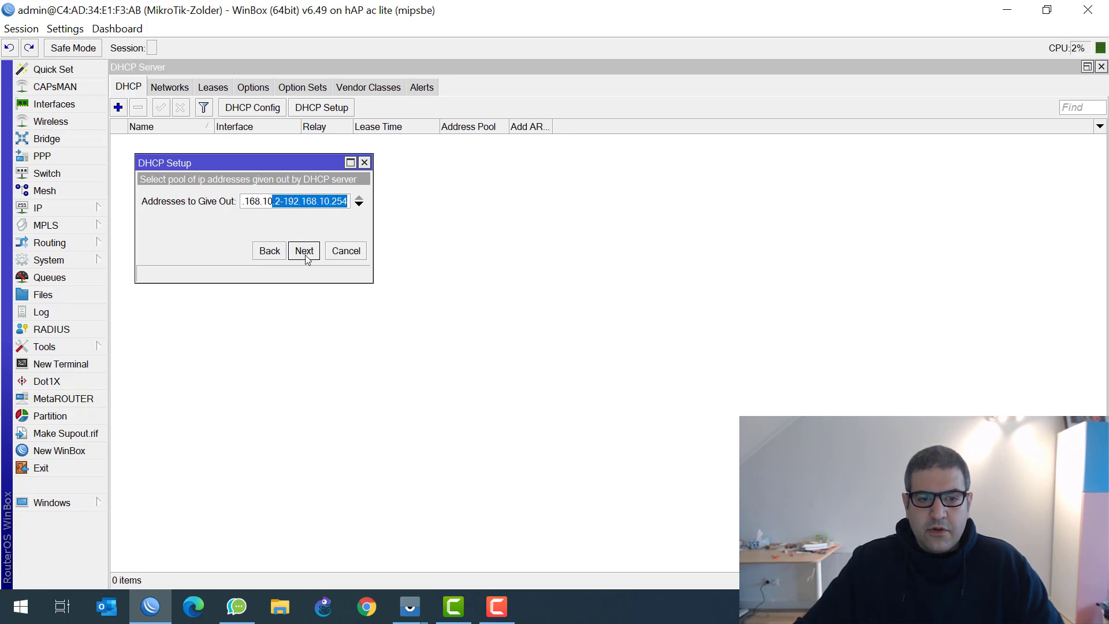
{"action": "left_click", "coordinate": [304, 251]}
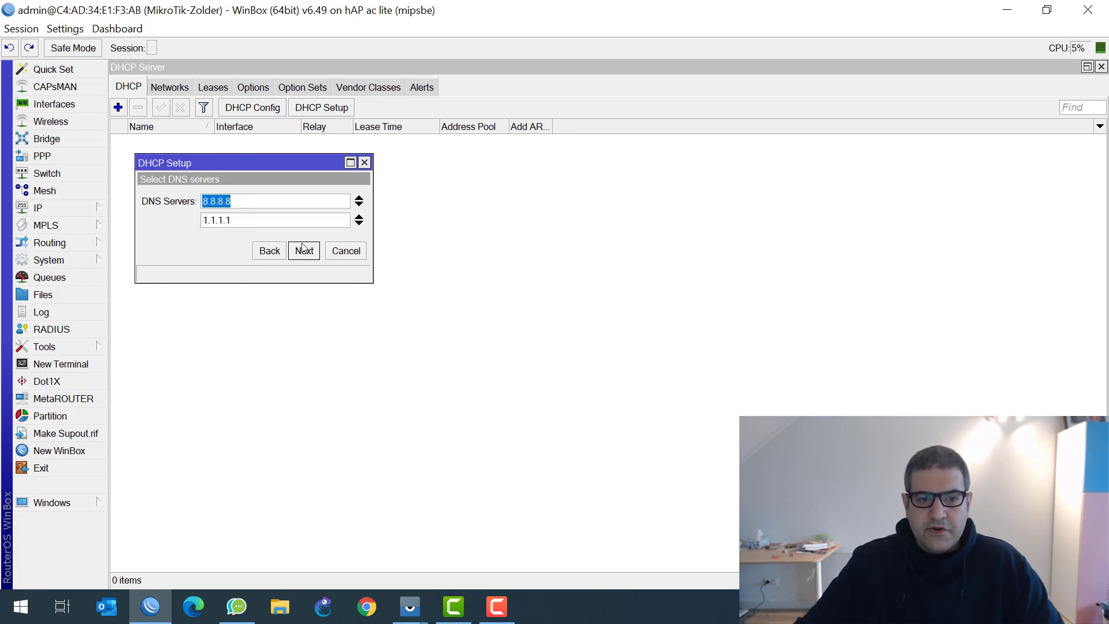
{"action": "left_click", "coordinate": [304, 251]}
{"action": "left_click", "coordinate": [305, 250]}
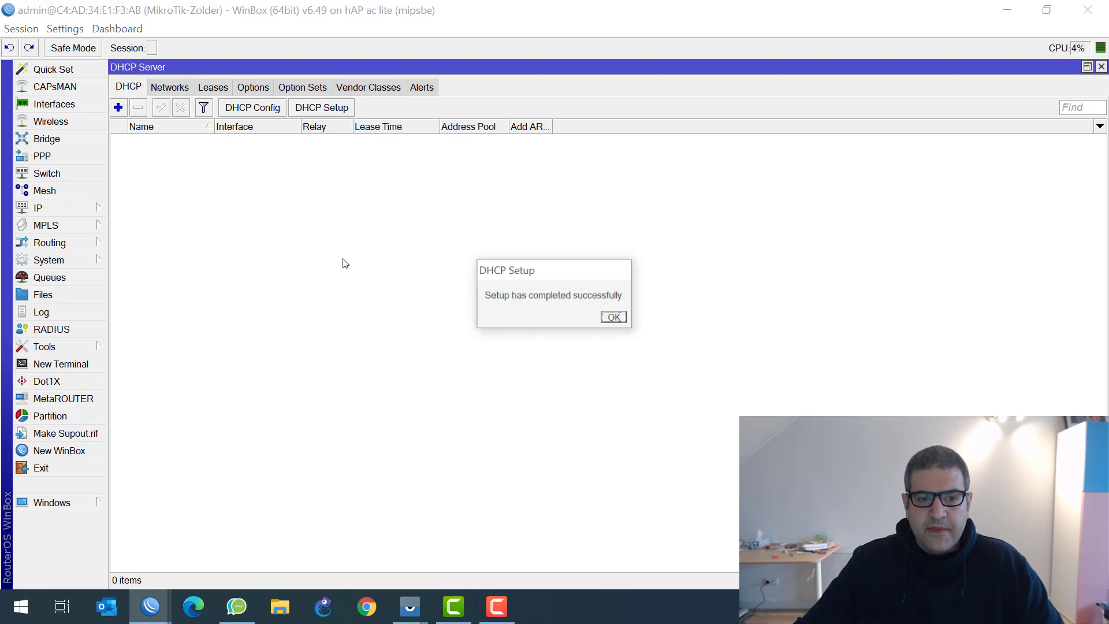
{"action": "left_click", "coordinate": [614, 317]}
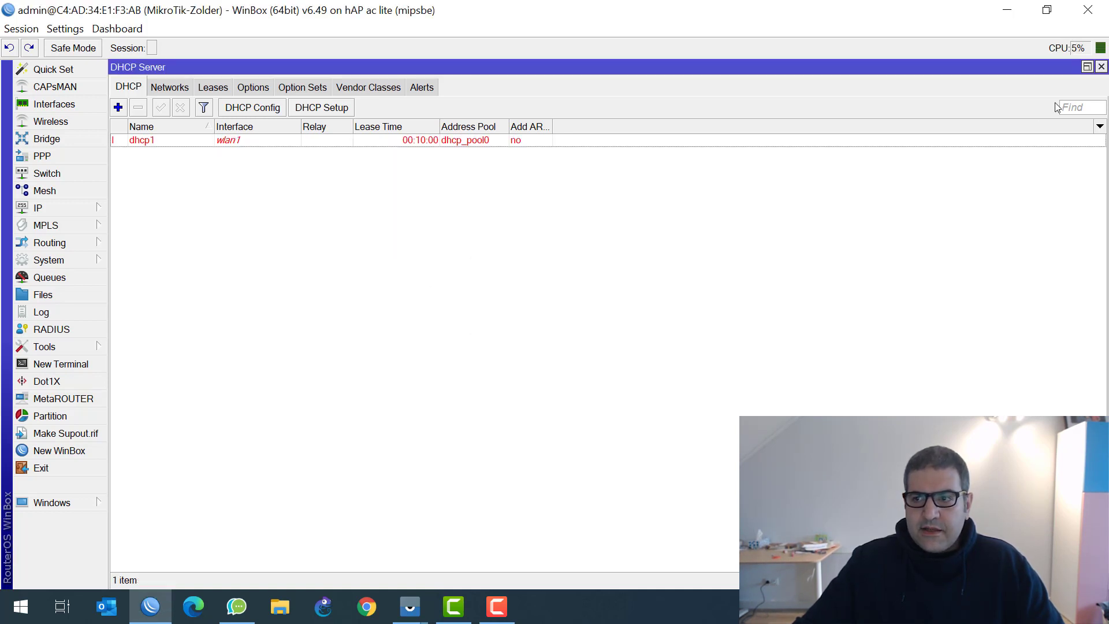
{"action": "left_click", "coordinate": [1101, 66]}
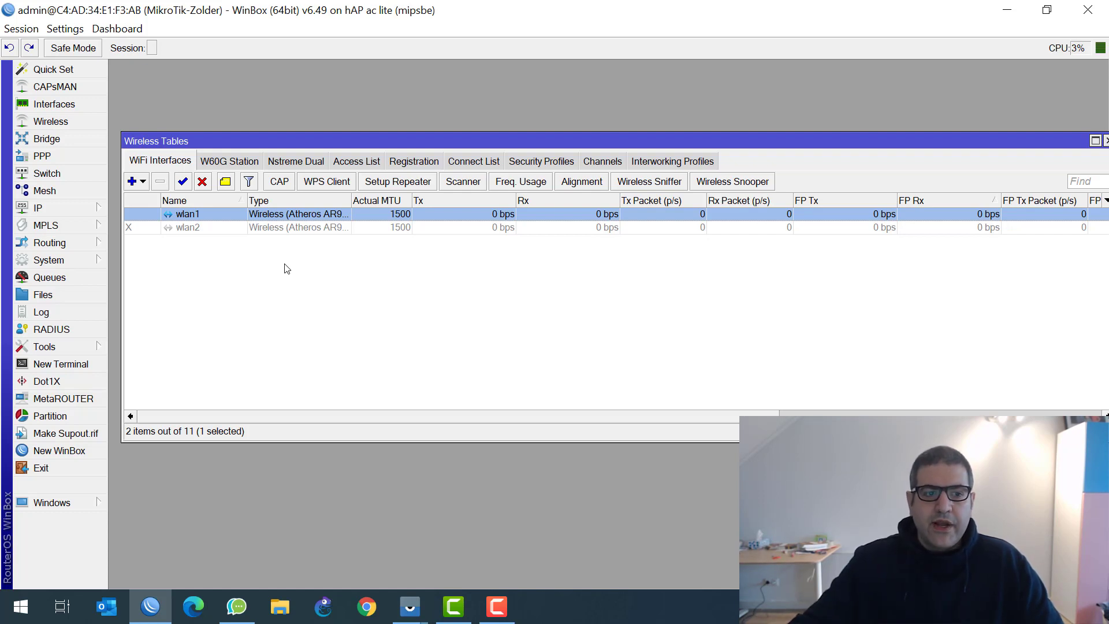
Create a NAT rule matching source 192.168.10.0/24 going out bridge1
{"action": "left_click", "coordinate": [64, 209]}
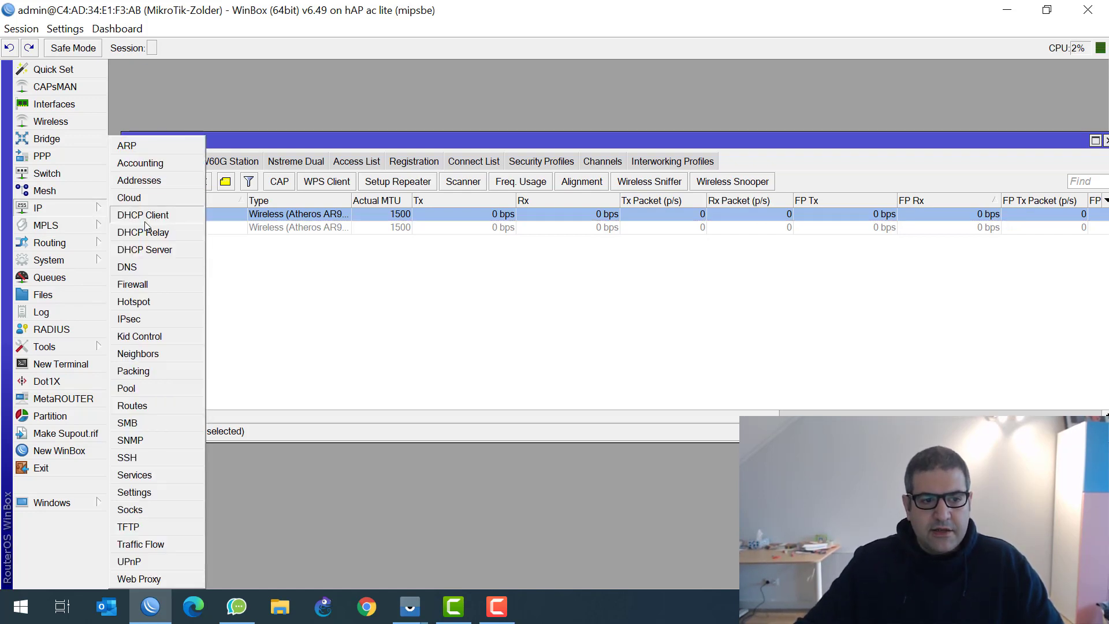
{"action": "left_click", "coordinate": [170, 285]}
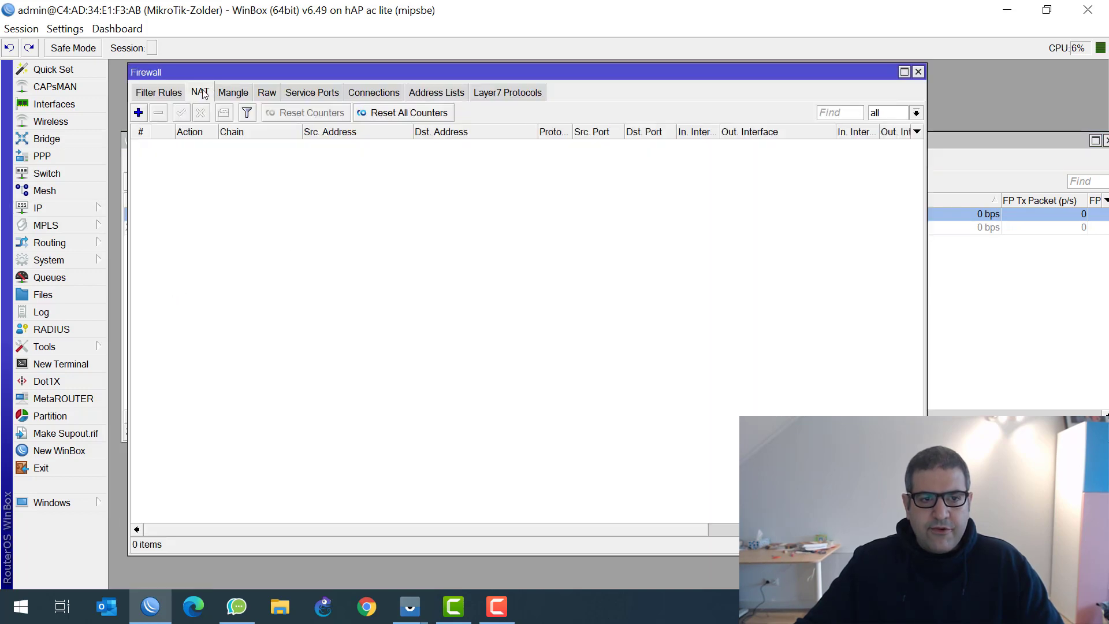
{"action": "left_click", "coordinate": [136, 114]}
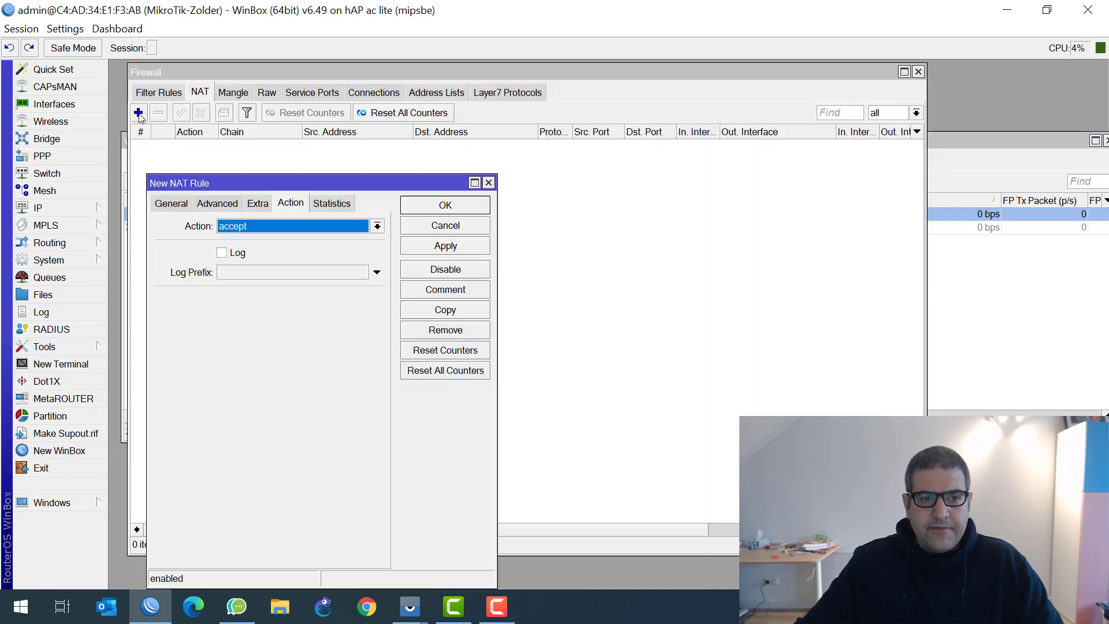
{"action": "left_click", "coordinate": [166, 204]}
{"action": "left_click", "coordinate": [271, 244]}
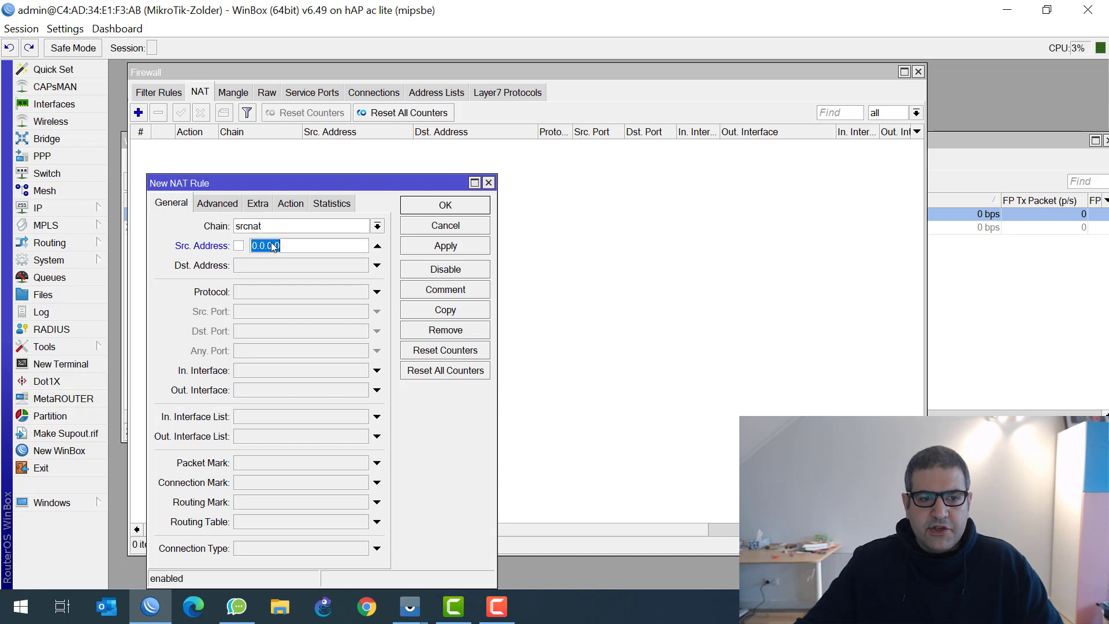
{"action": "type", "text": "192.16"}
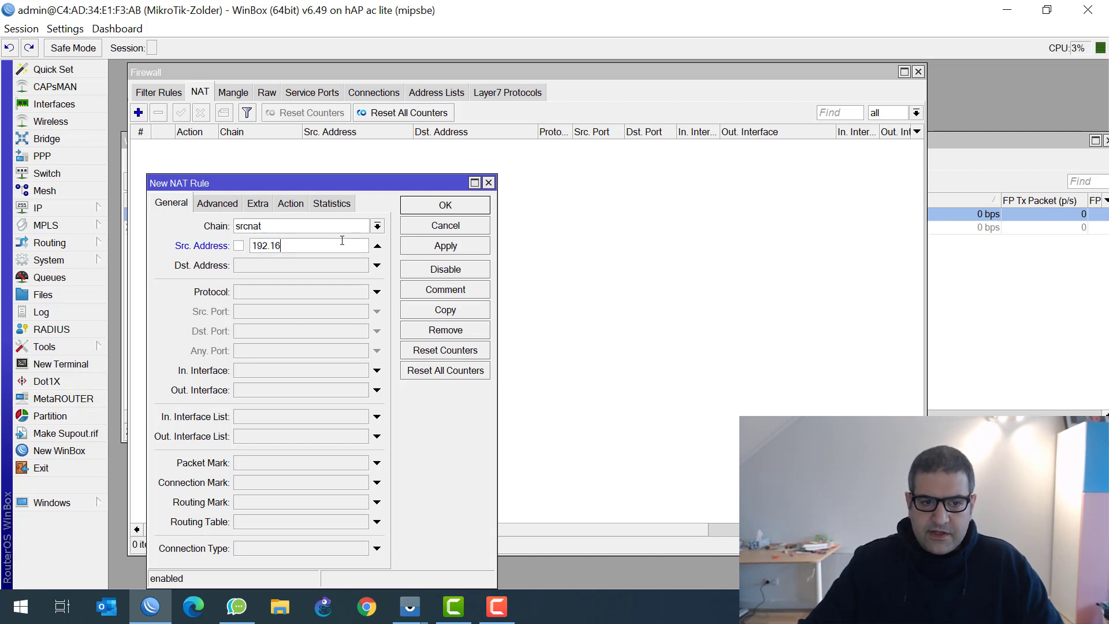
{"action": "type", "text": "8.10.0"}
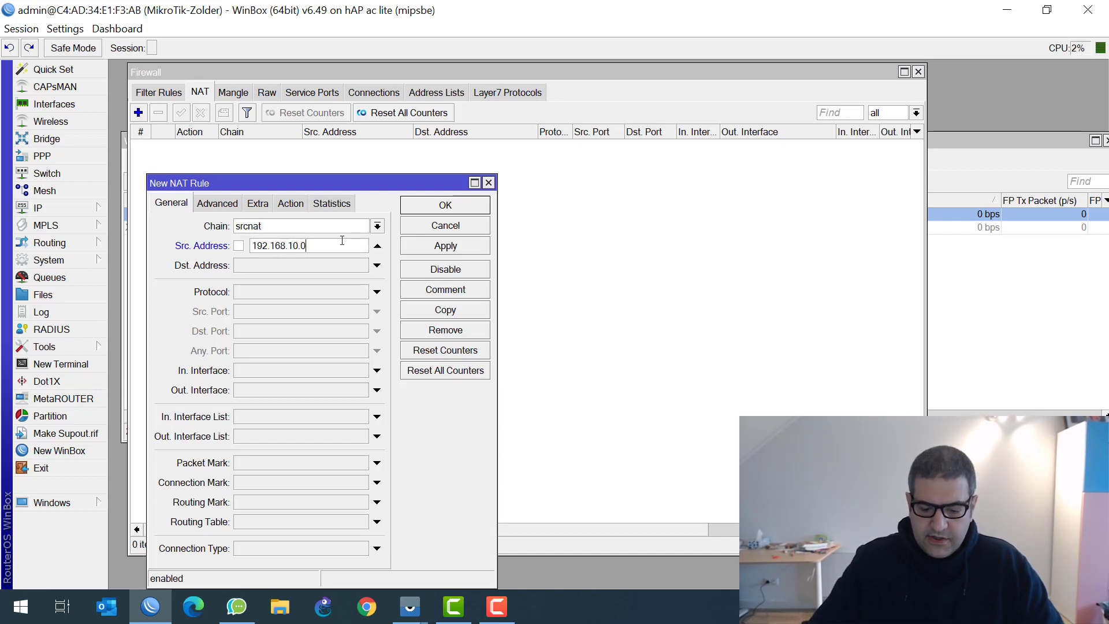
{"action": "type", "text": "/24"}
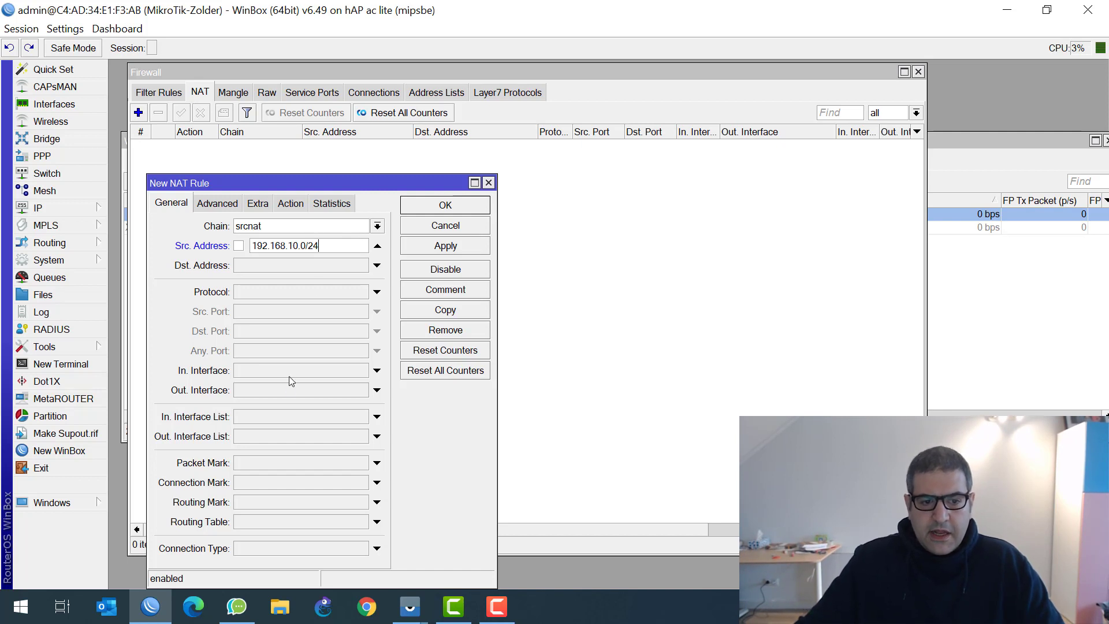
{"action": "left_click", "coordinate": [304, 392]}
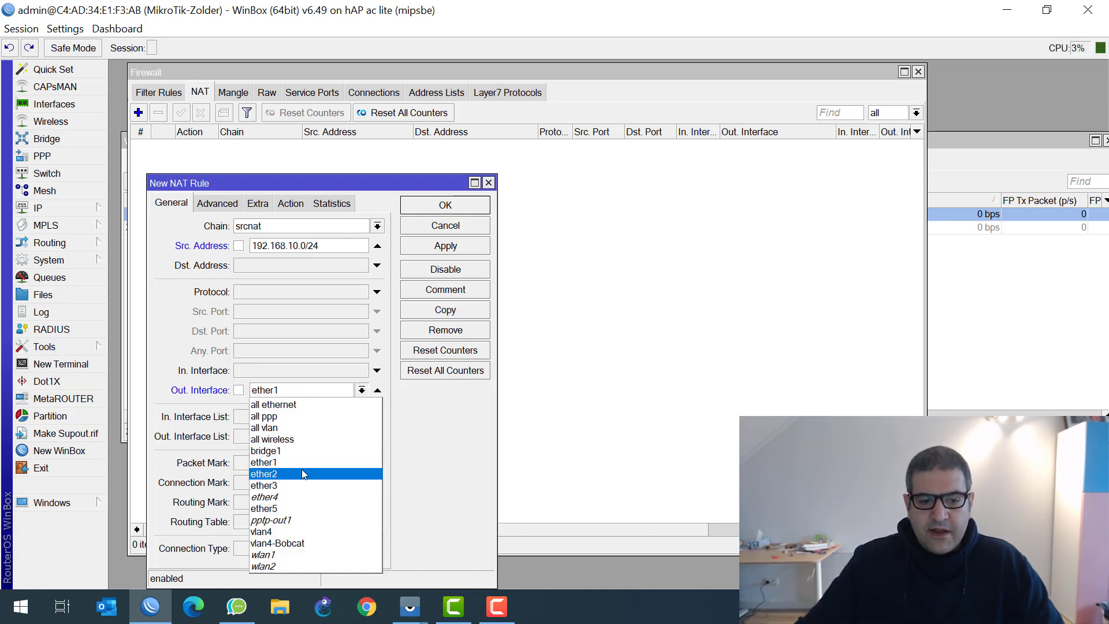
{"action": "left_click", "coordinate": [285, 451]}
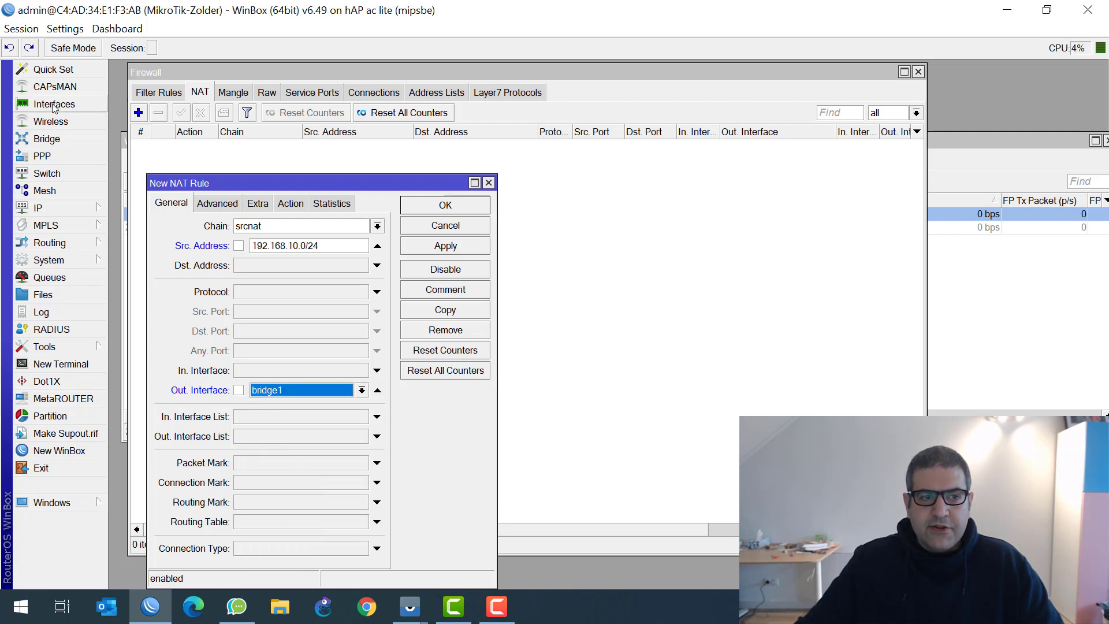
Confirm ether1 belongs to bridge1, then set the rule's action to masquerade and save it
{"action": "left_click", "coordinate": [47, 139]}
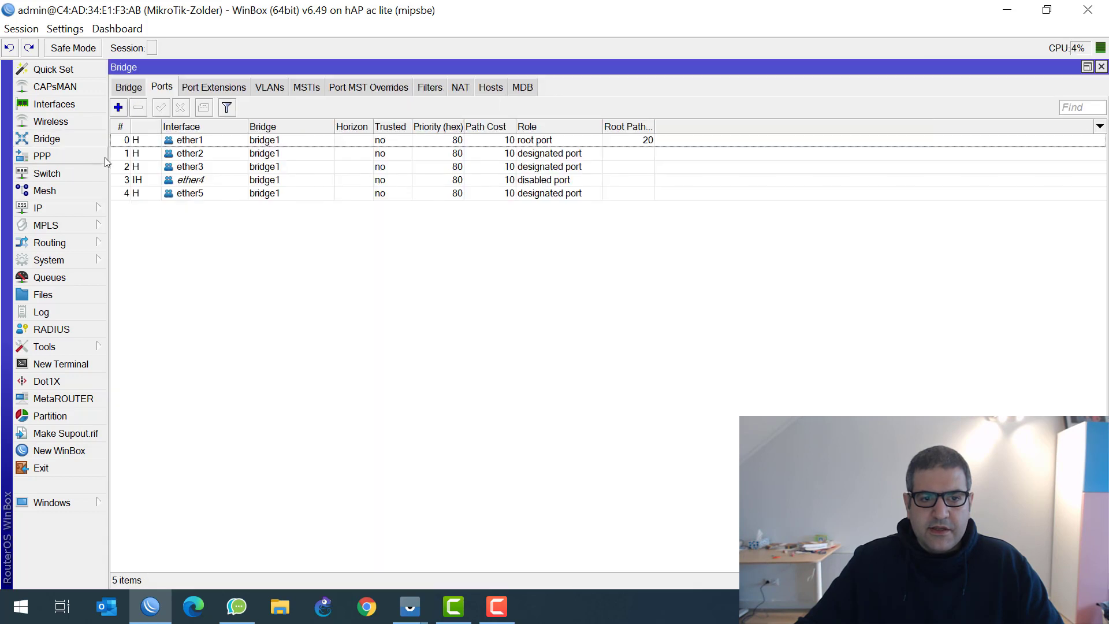
{"action": "left_click", "coordinate": [183, 142]}
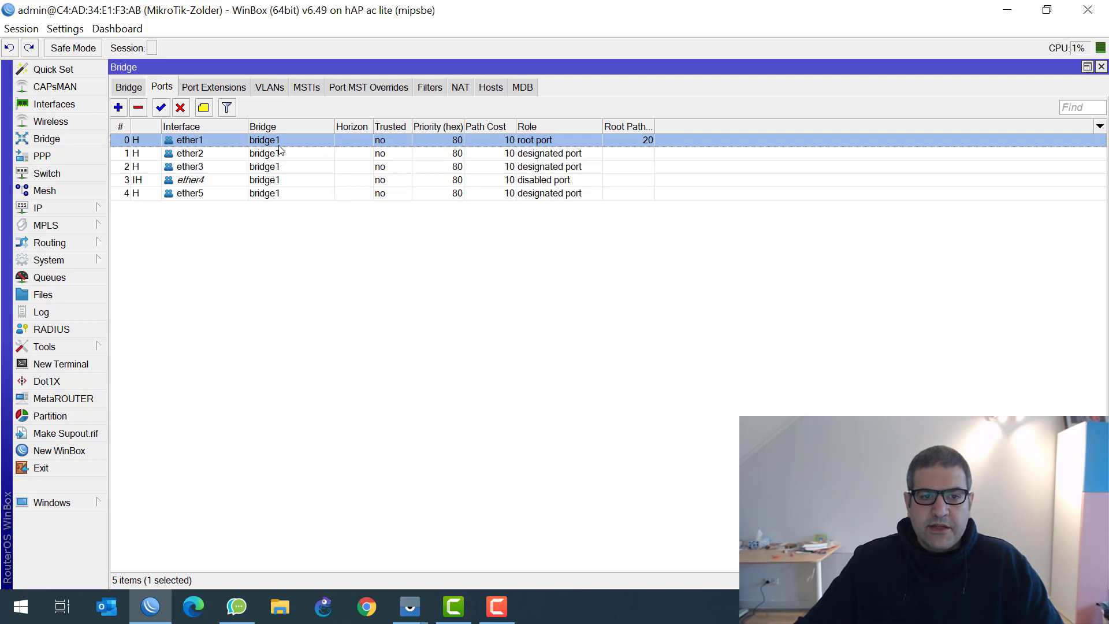
{"action": "key", "text": "Escape"}
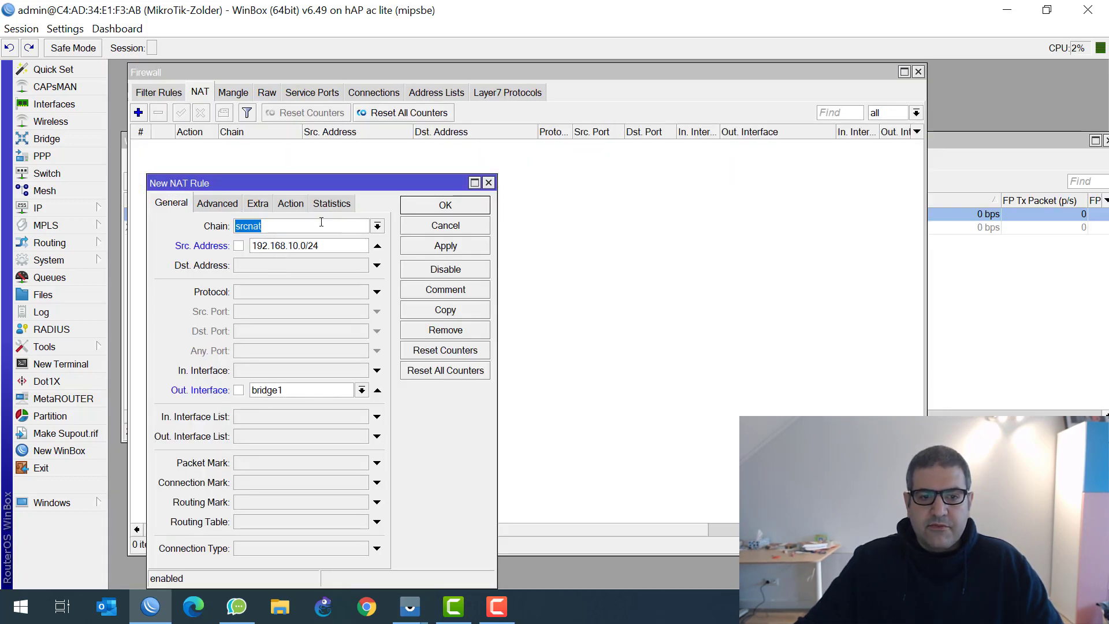
{"action": "left_click", "coordinate": [291, 203]}
{"action": "left_click", "coordinate": [282, 228]}
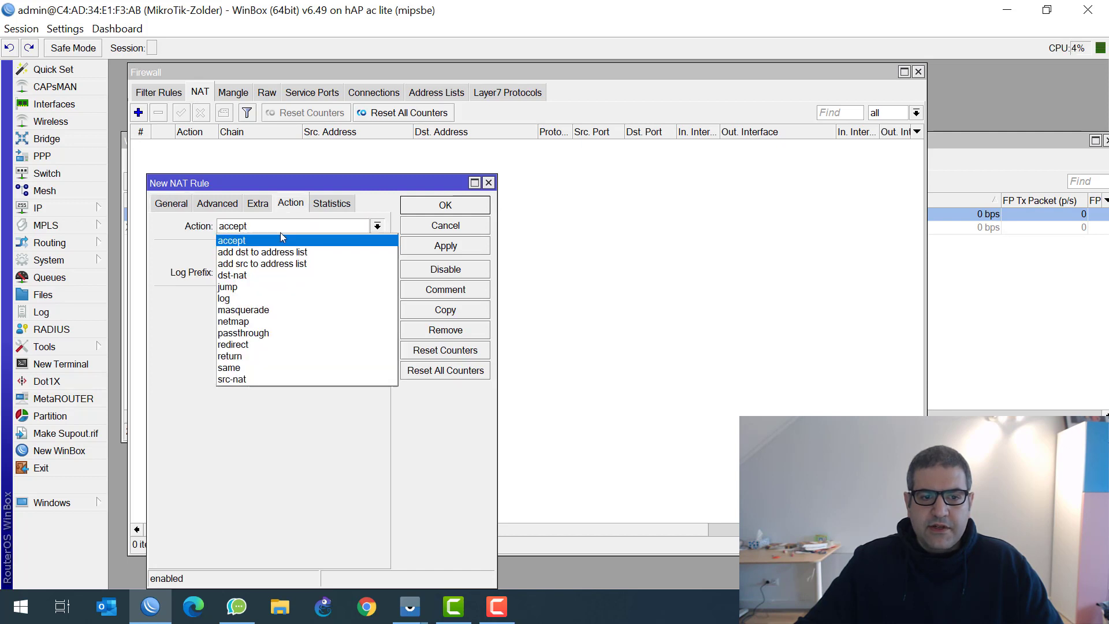
{"action": "left_click", "coordinate": [278, 311]}
{"action": "left_click", "coordinate": [446, 205]}
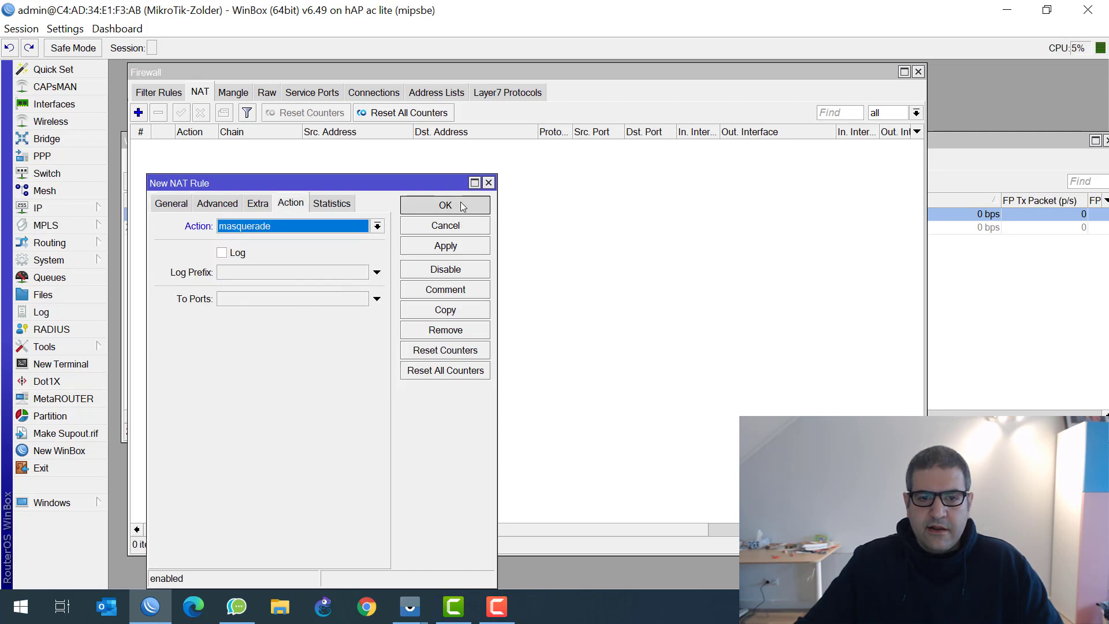
Close the Firewall and Wireless Tables windows
{"action": "left_click", "coordinate": [917, 71]}
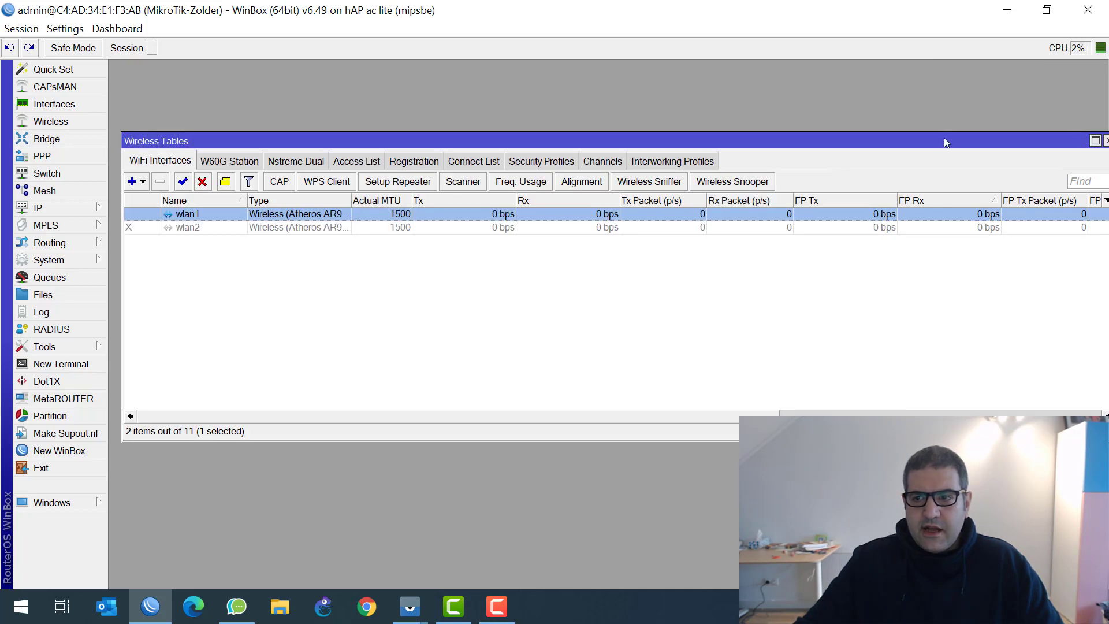
{"action": "left_click_drag", "start_coordinate": [937, 137], "coordinate": [918, 136]}
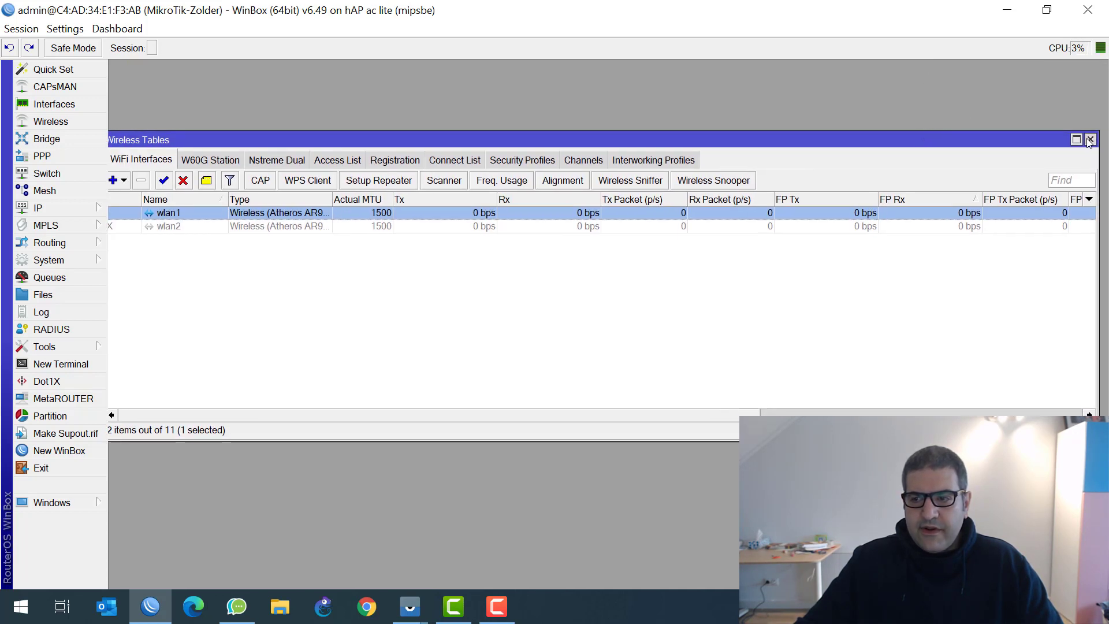
{"action": "left_click", "coordinate": [1089, 140]}
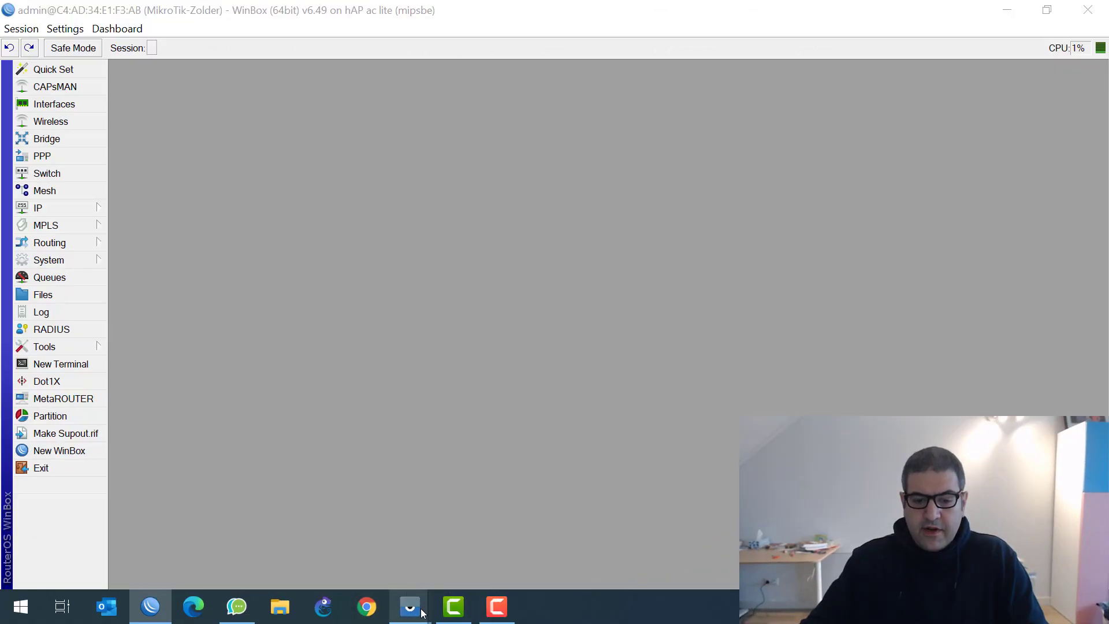
Maximize the phone mirror, confirm 7 of 7 ping replies from 8.8.8.8, then minimize it
{"action": "mouse_move", "coordinate": [422, 612]}
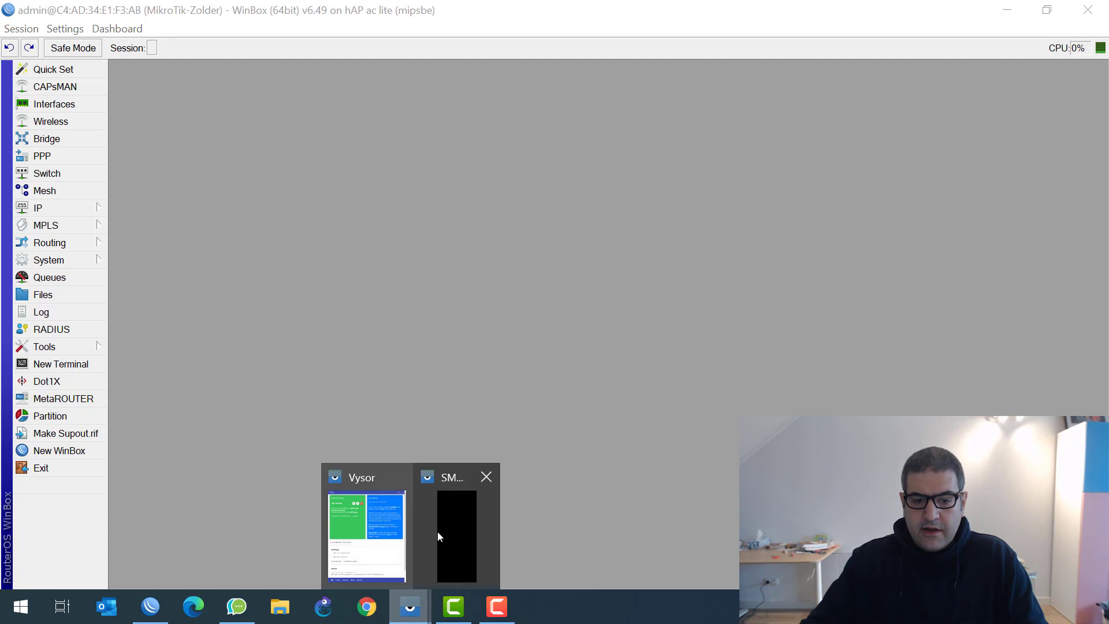
{"action": "mouse_move", "coordinate": [379, 529]}
{"action": "left_click", "coordinate": [449, 527]}
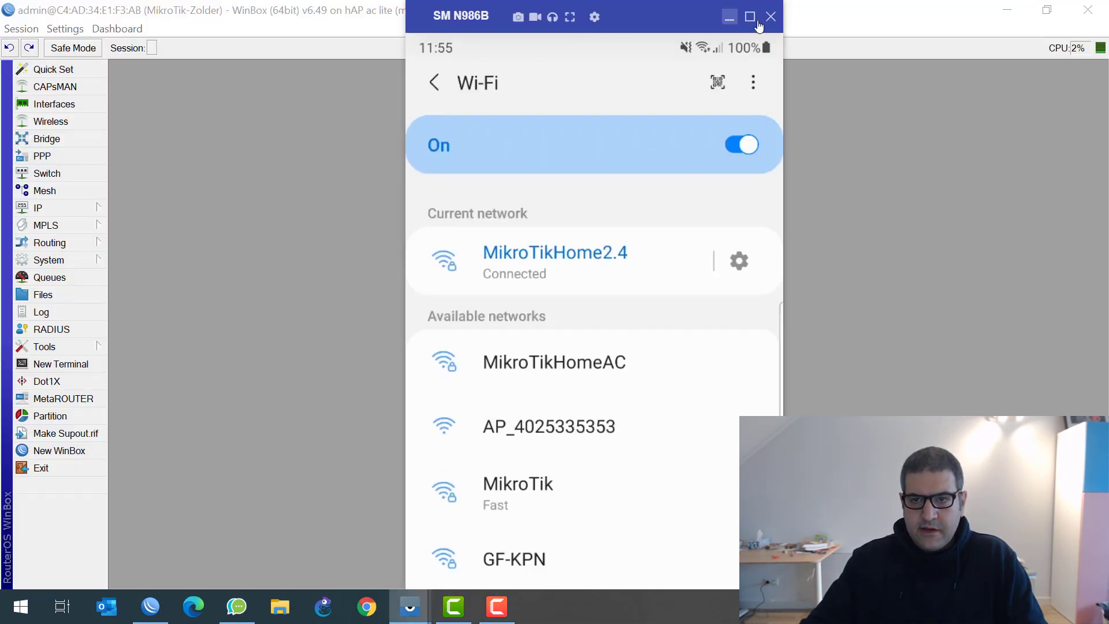
{"action": "left_click", "coordinate": [750, 16]}
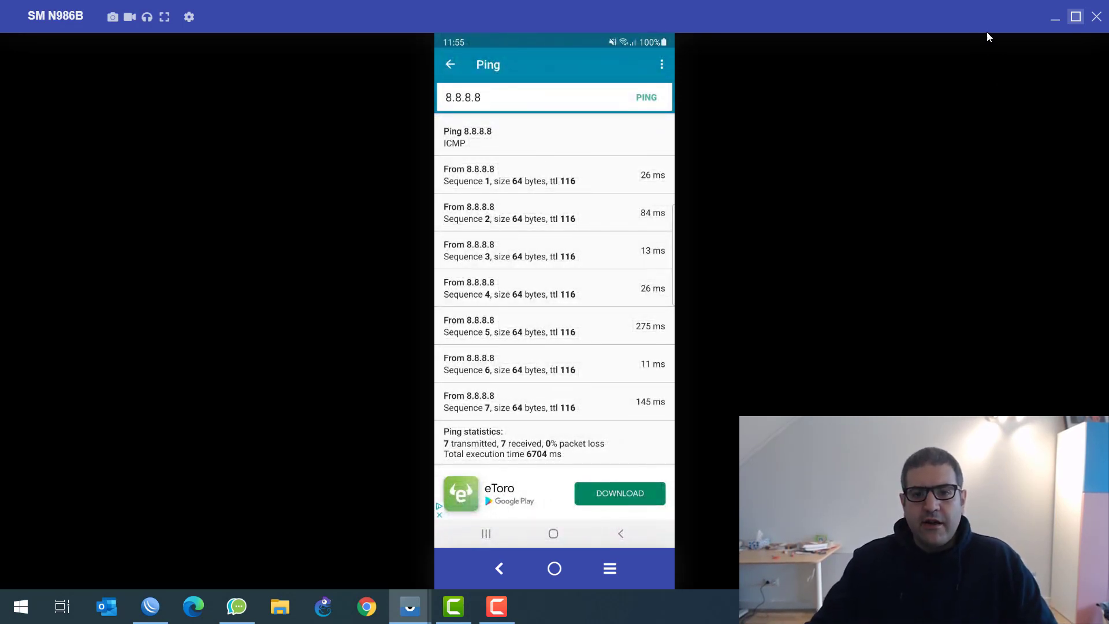
{"action": "left_click", "coordinate": [1053, 22]}
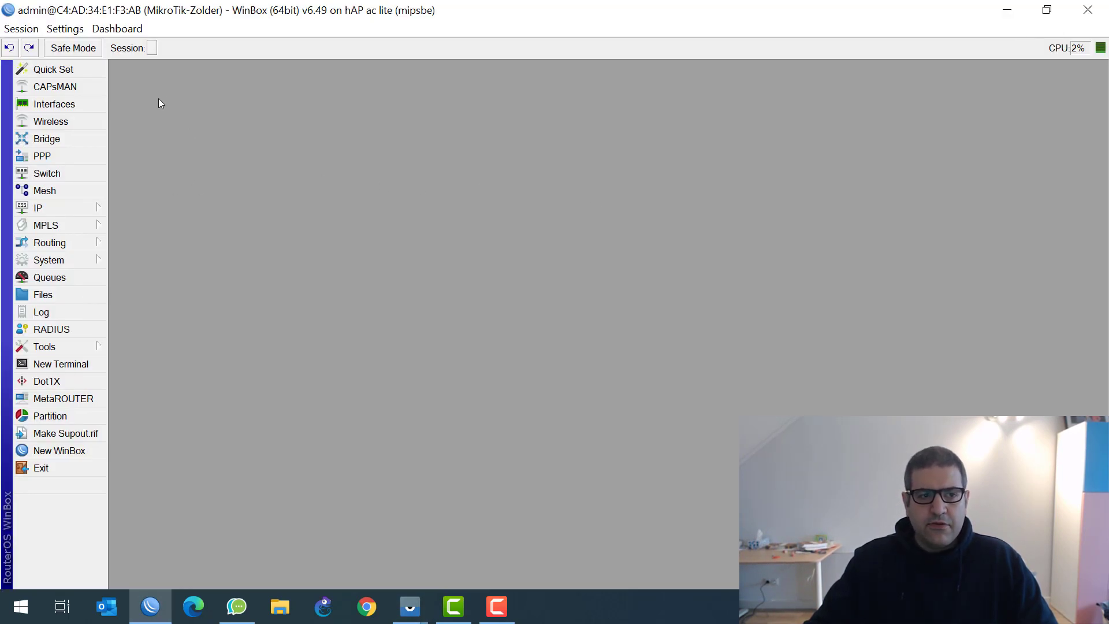
Copy the phone's registration entry into the wlan1 access list
{"action": "left_click", "coordinate": [66, 125]}
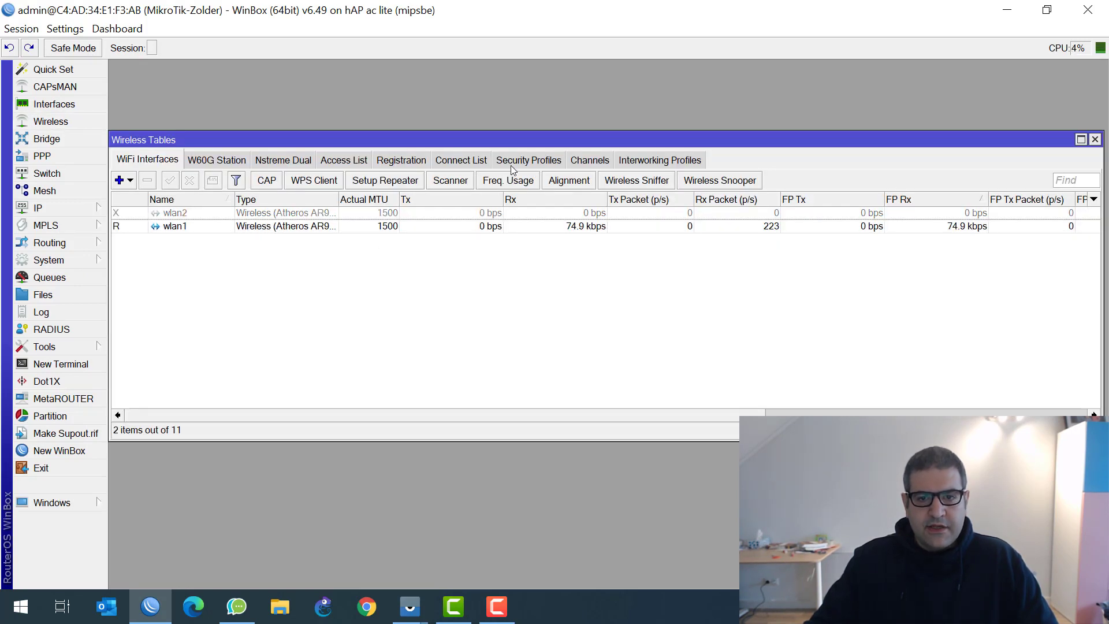
{"action": "left_click", "coordinate": [389, 162]}
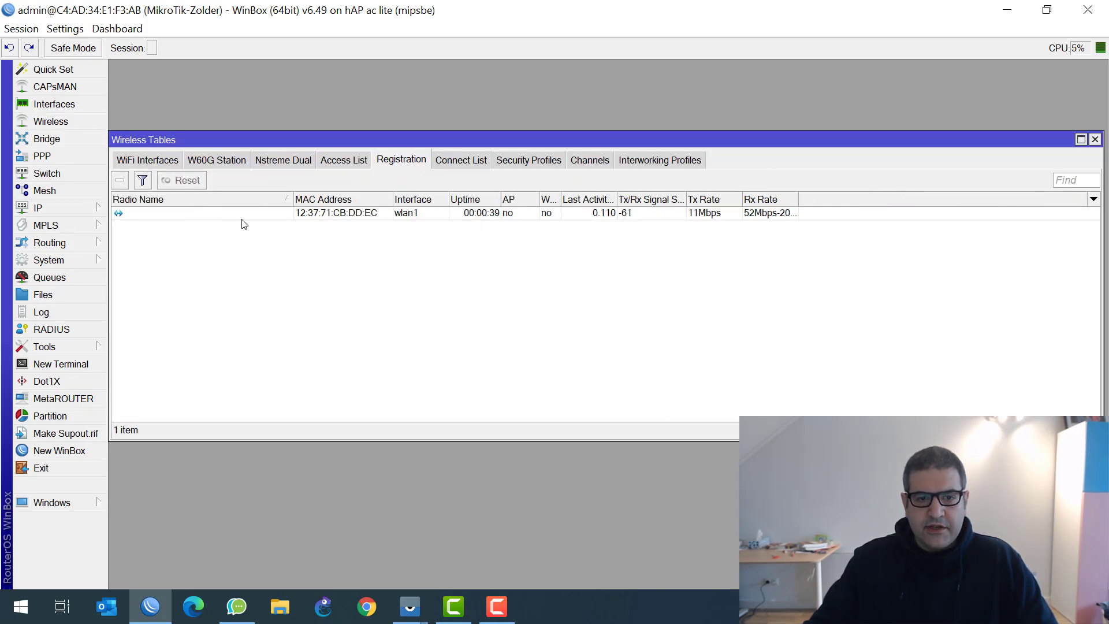
{"action": "left_click", "coordinate": [241, 218]}
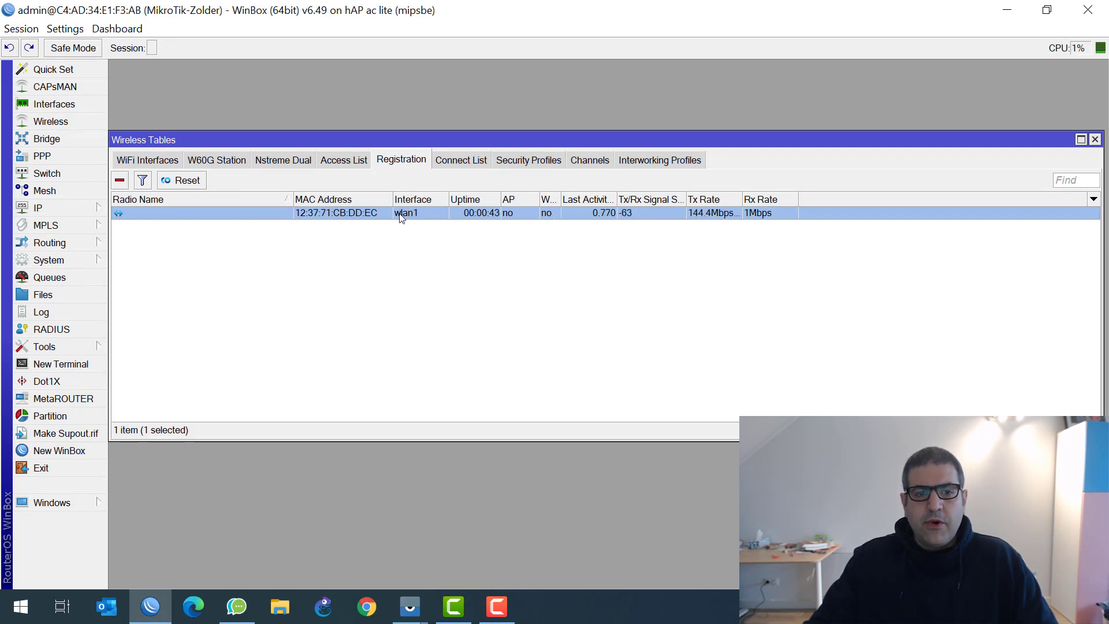
{"action": "right_click", "coordinate": [379, 211]}
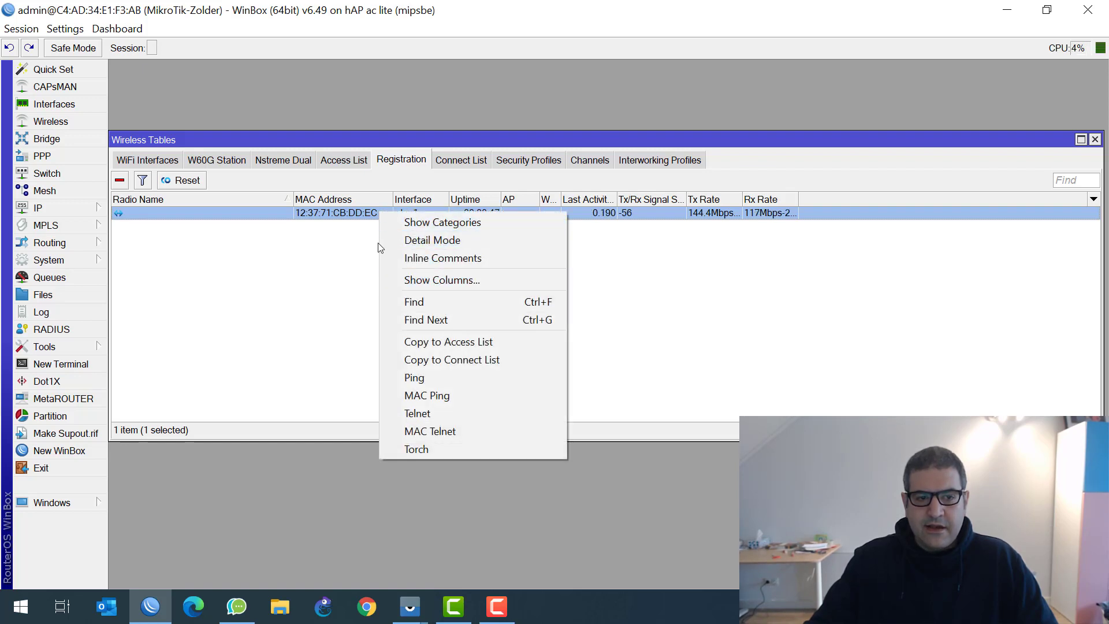
{"action": "left_click", "coordinate": [235, 225]}
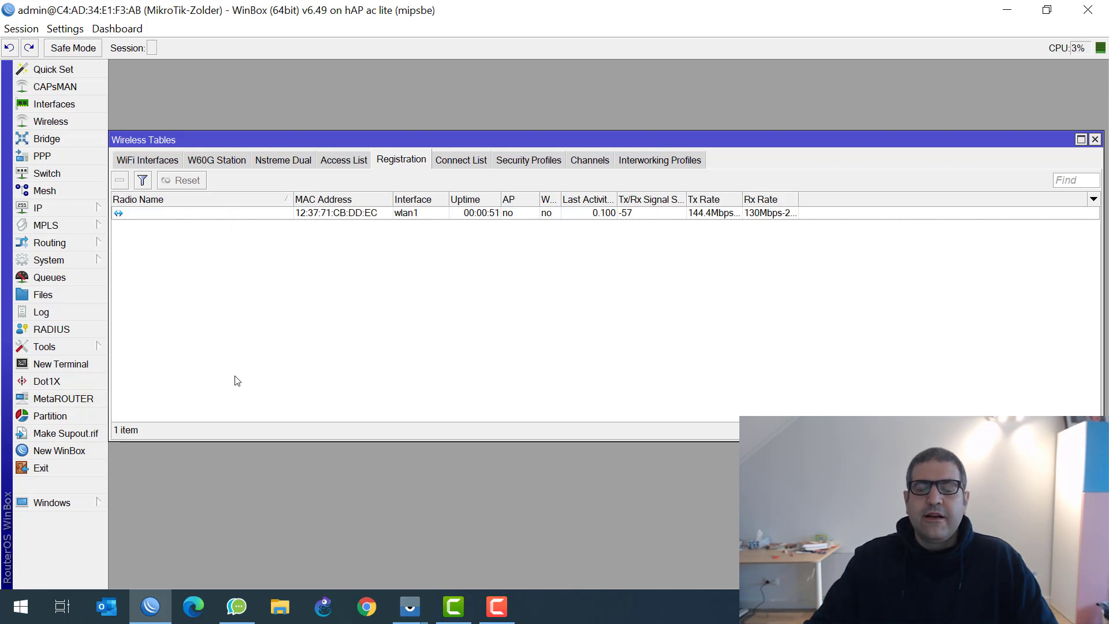
{"action": "right_click", "coordinate": [311, 215]}
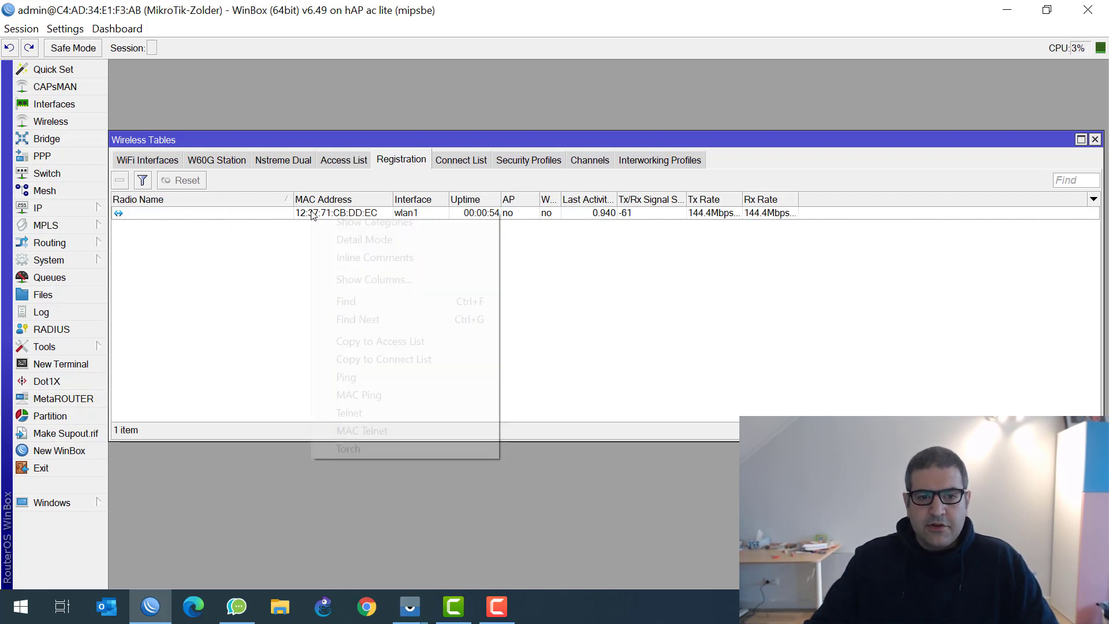
{"action": "left_click", "coordinate": [422, 340]}
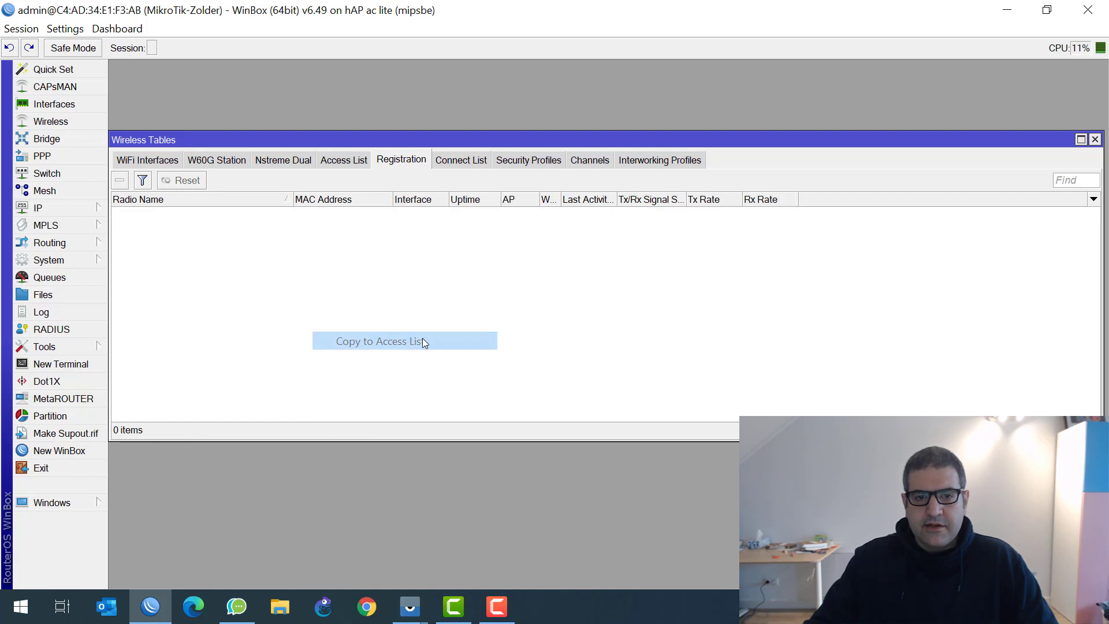
Delete both duplicate access list entries, leaving the list empty
{"action": "left_click", "coordinate": [343, 161]}
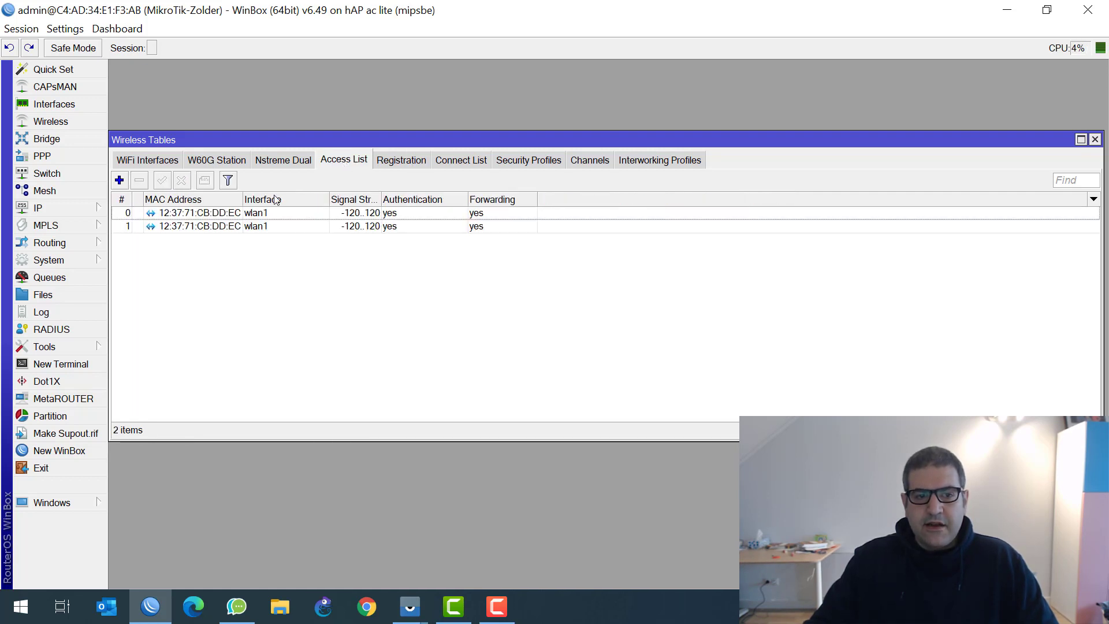
{"action": "left_click", "coordinate": [211, 227]}
{"action": "key", "text": "ctrl+a"}
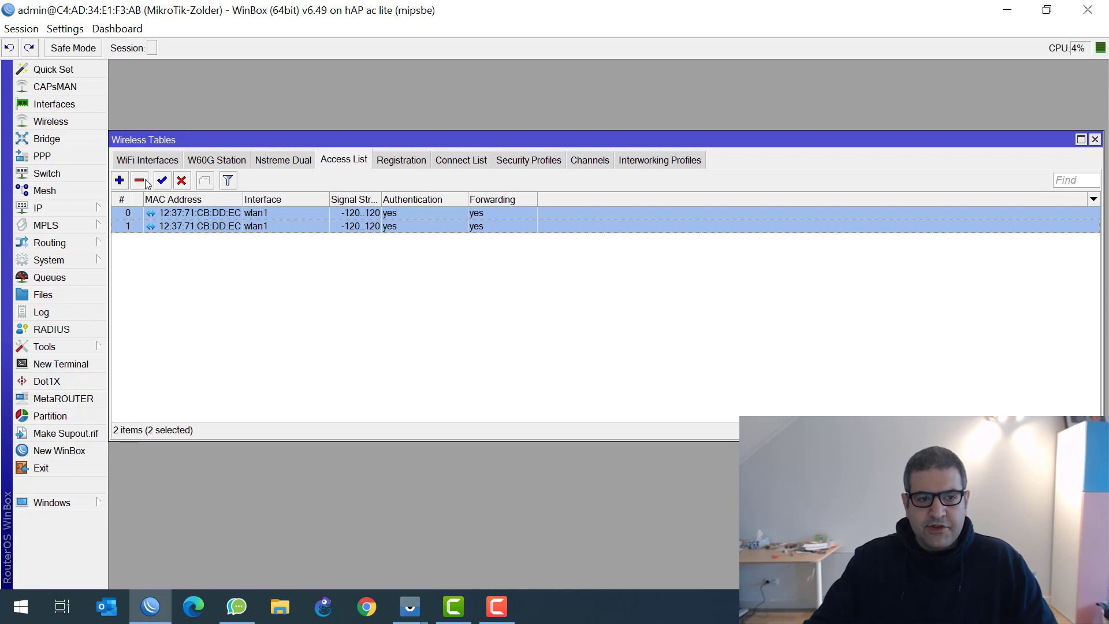
{"action": "left_click", "coordinate": [139, 179]}
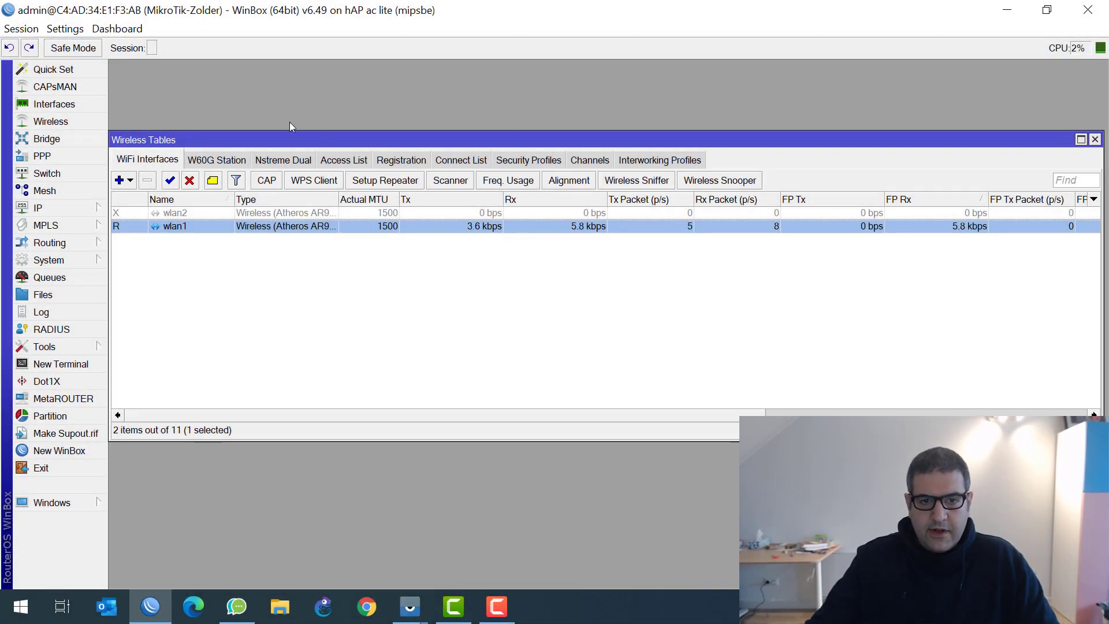
Copy the phone's registration entry to the access list again
{"action": "left_click", "coordinate": [406, 160]}
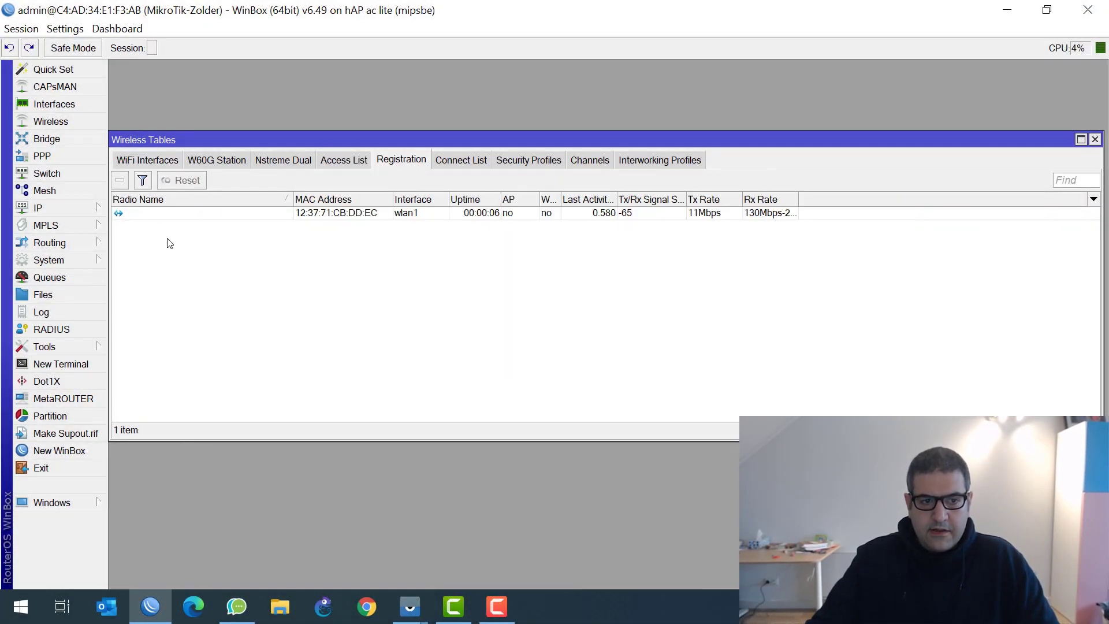
{"action": "left_click", "coordinate": [225, 214]}
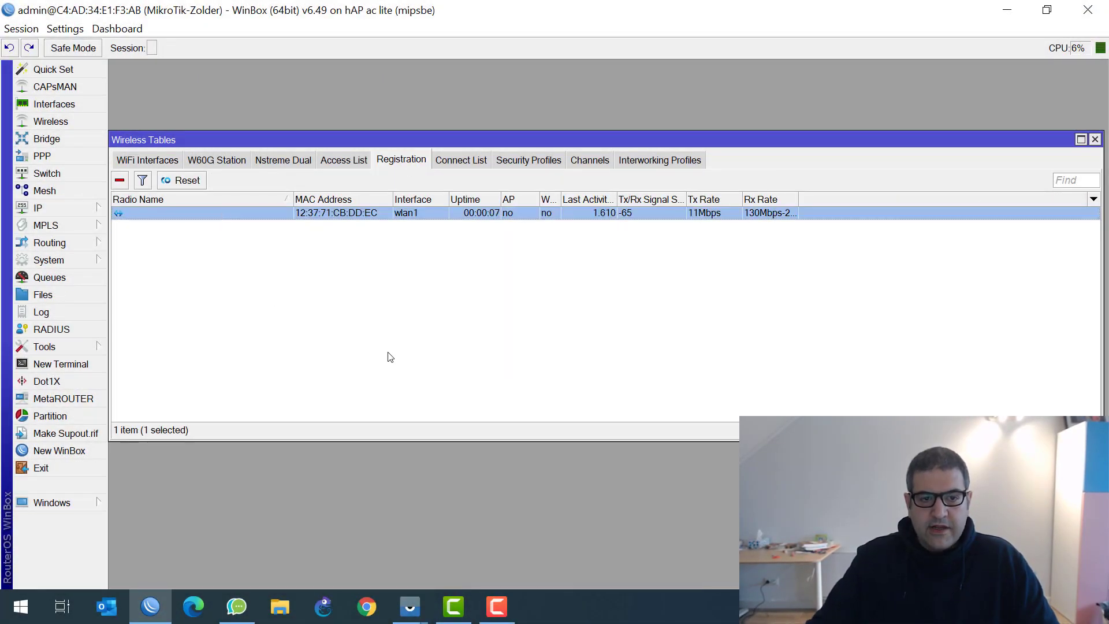
{"action": "right_click", "coordinate": [304, 216]}
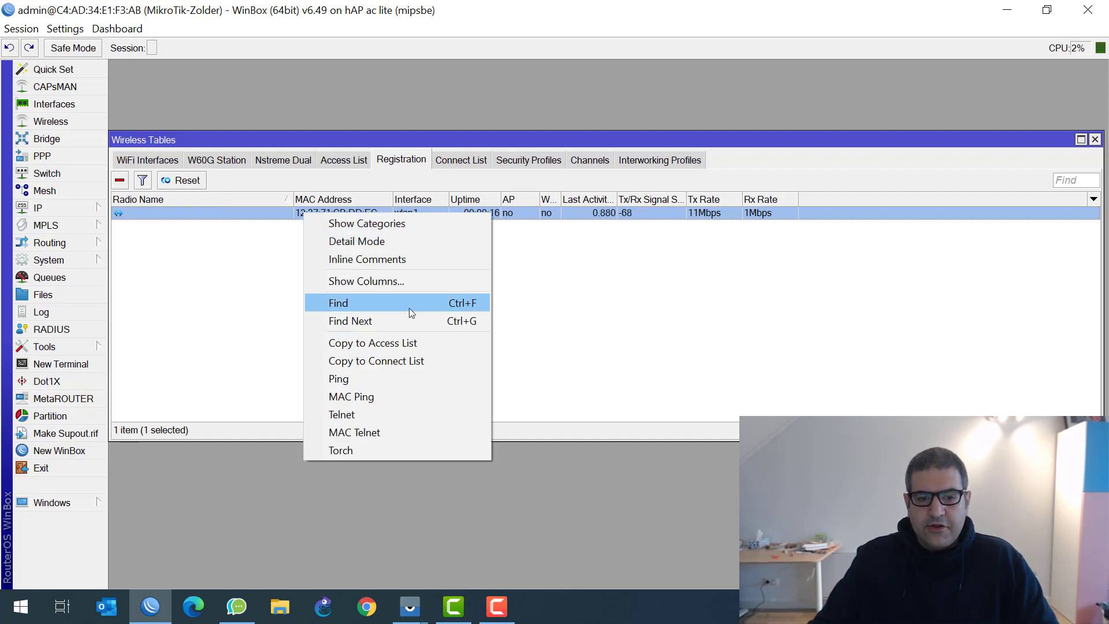
{"action": "left_click", "coordinate": [432, 345]}
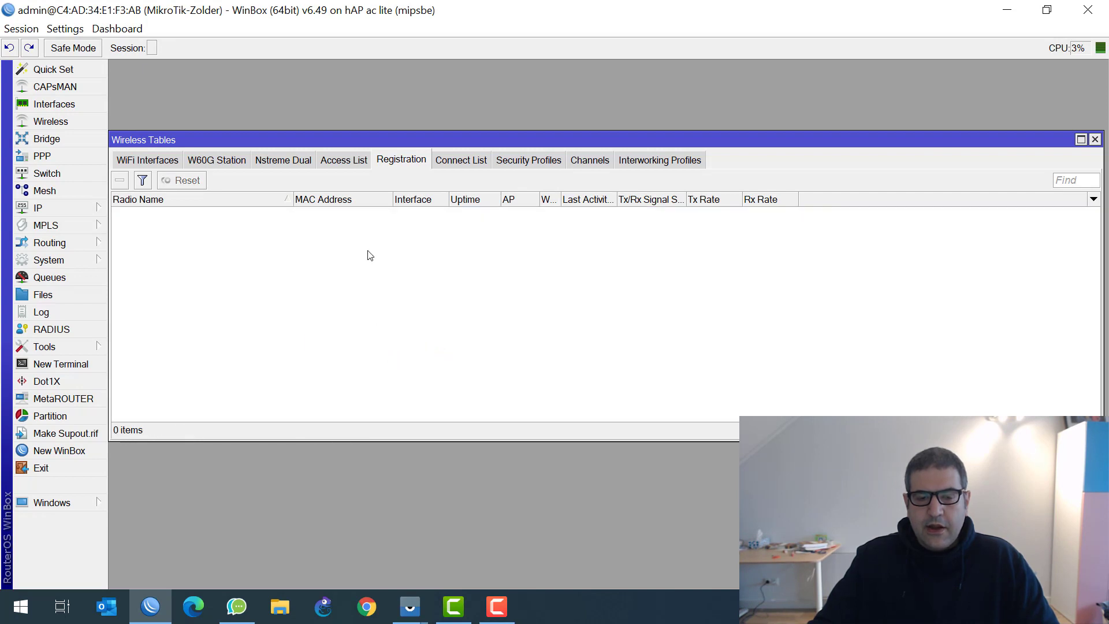
Inspect the phone's wlan1 access rule: signal range -120..120, authentication and forwarding on
{"action": "left_click", "coordinate": [342, 162]}
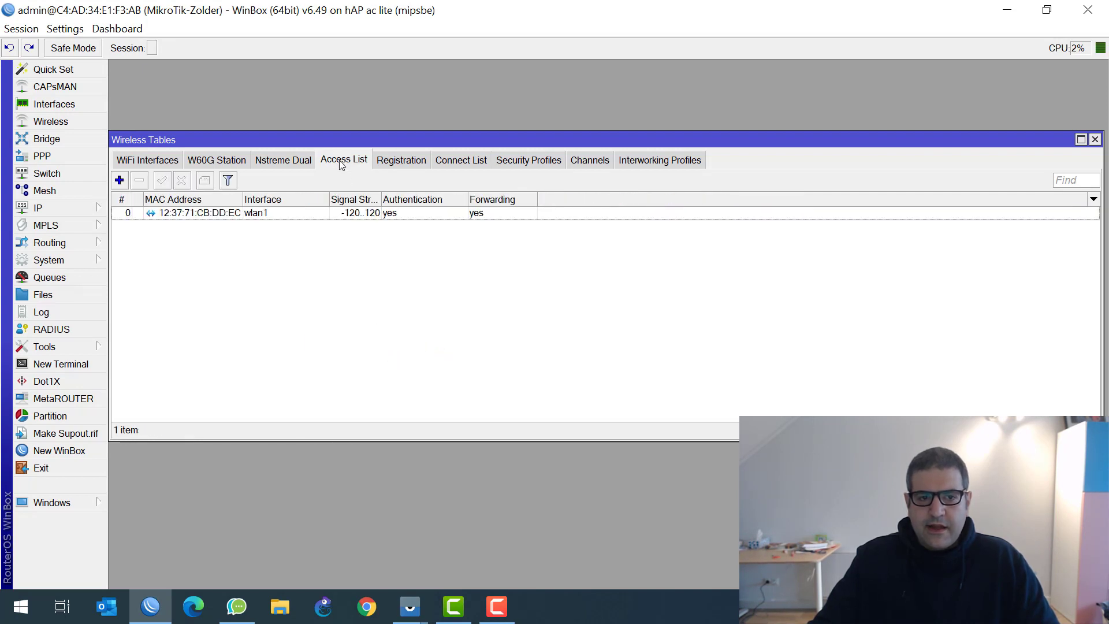
{"action": "left_click", "coordinate": [241, 215]}
{"action": "double_click", "coordinate": [241, 215]}
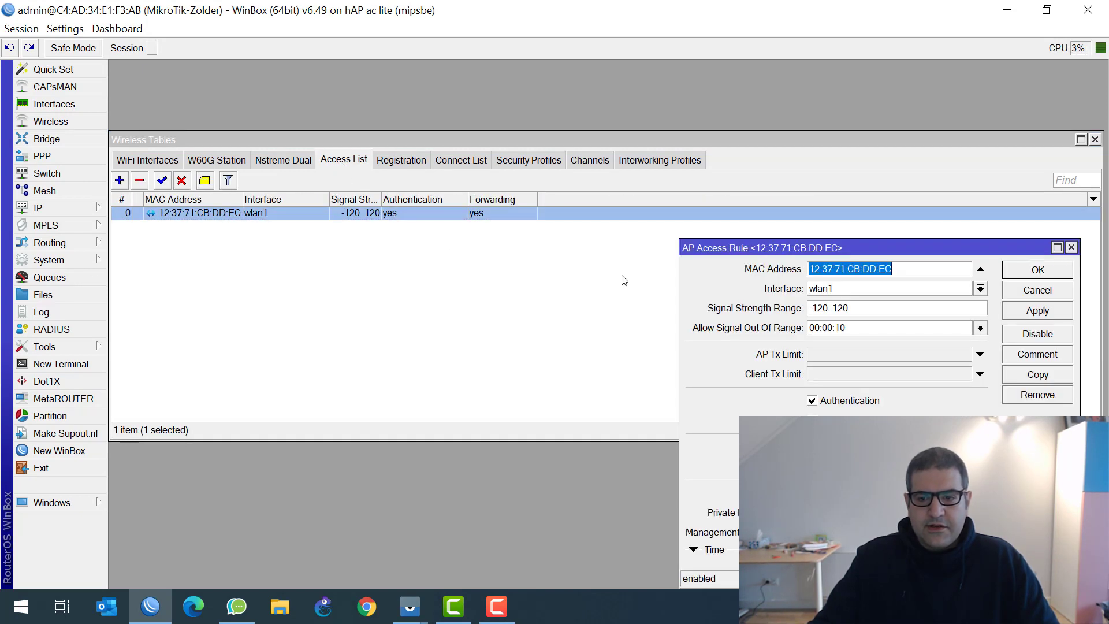
{"action": "left_click_drag", "start_coordinate": [834, 249], "coordinate": [443, 146]}
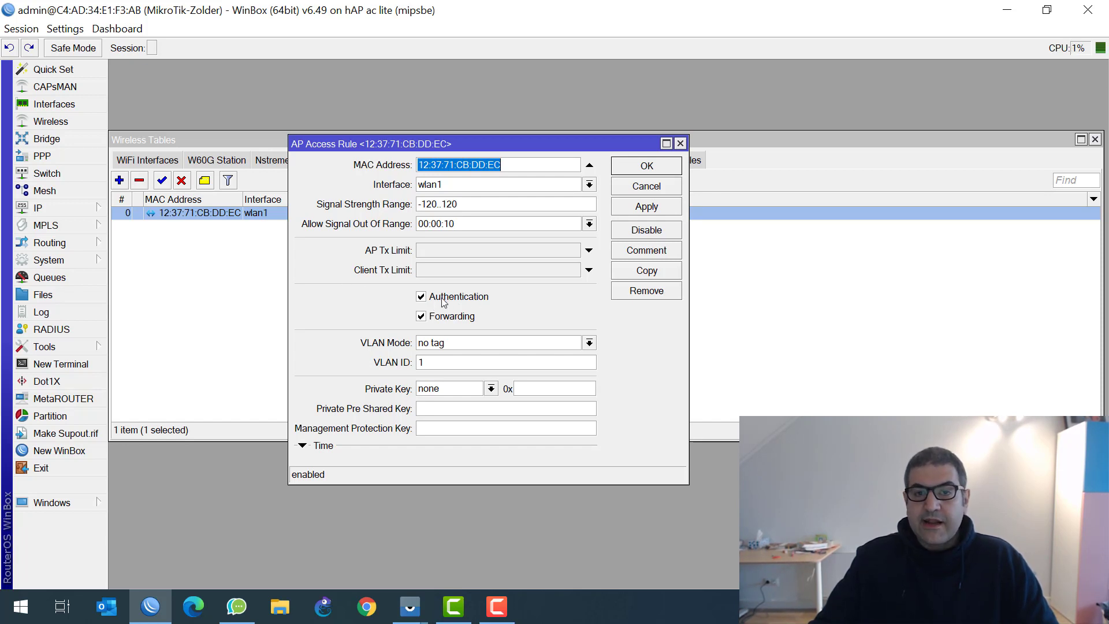
{"action": "left_click", "coordinate": [647, 165]}
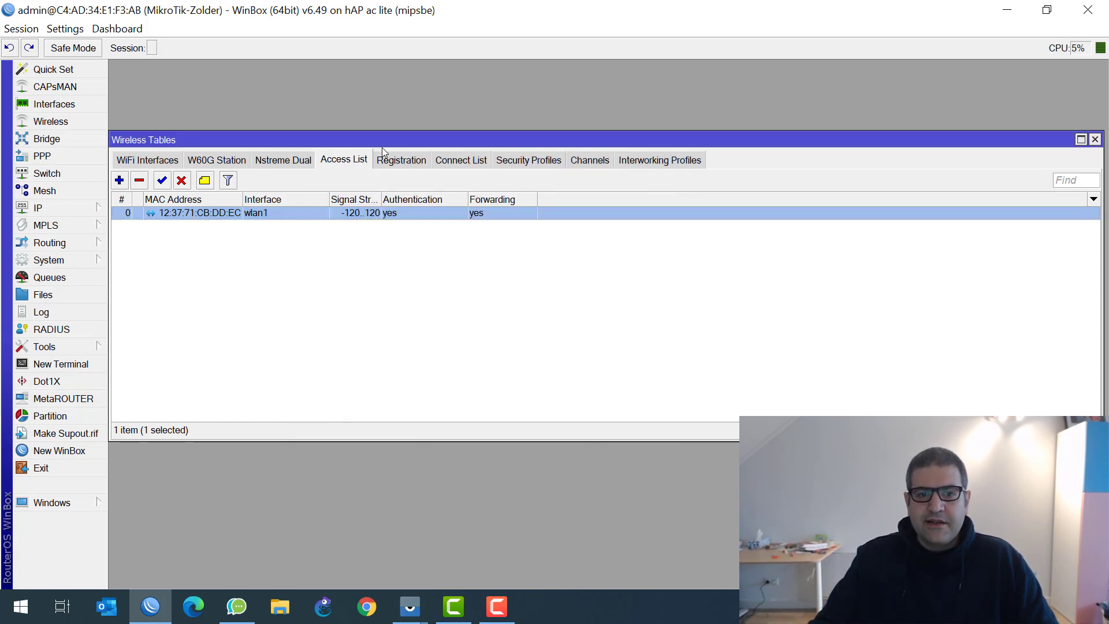
{"action": "left_click", "coordinate": [407, 160]}
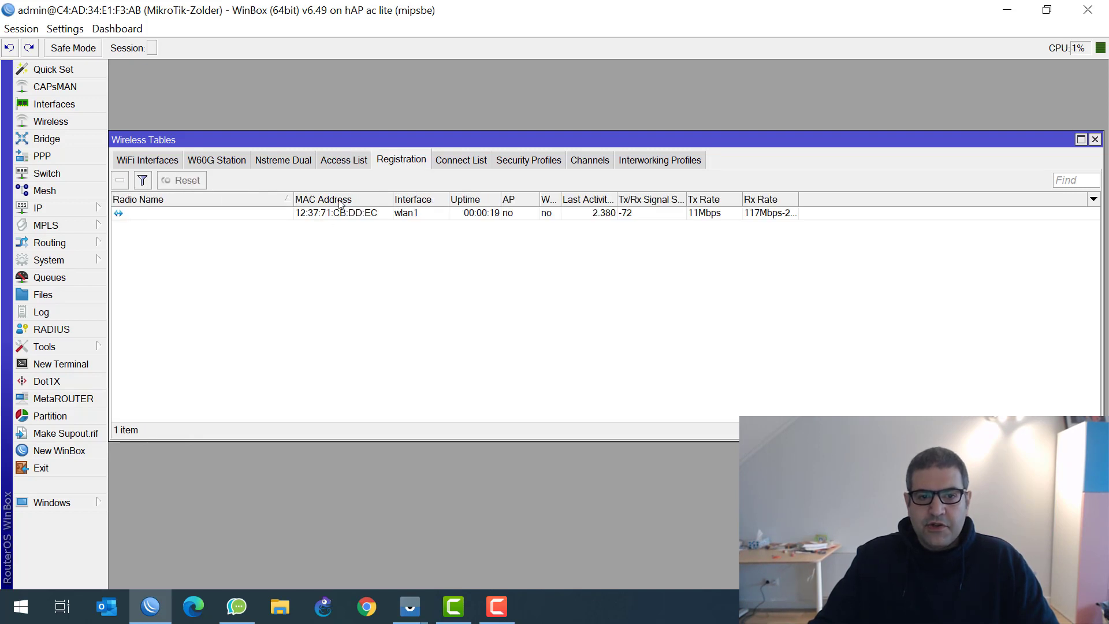
{"action": "left_click", "coordinate": [346, 160]}
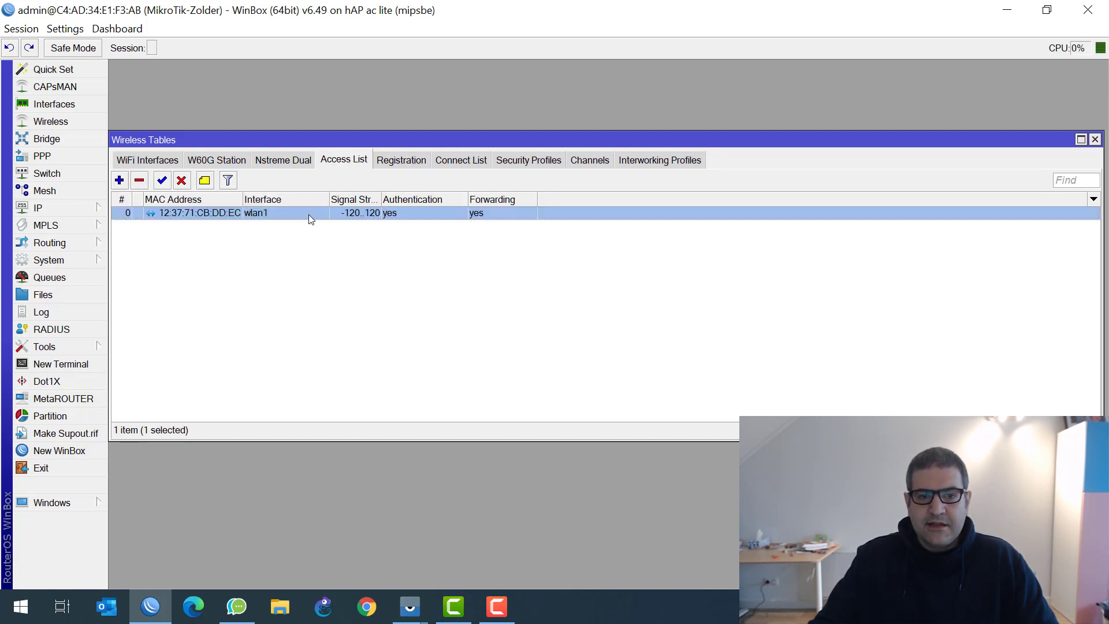
{"action": "double_click", "coordinate": [308, 214]}
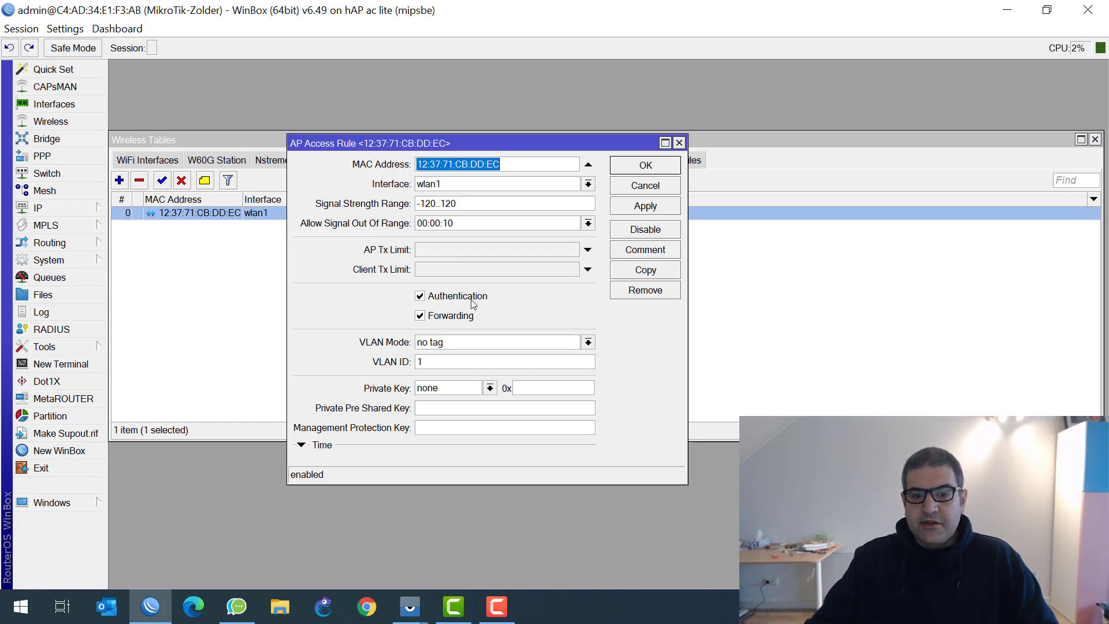
{"action": "left_click", "coordinate": [680, 142]}
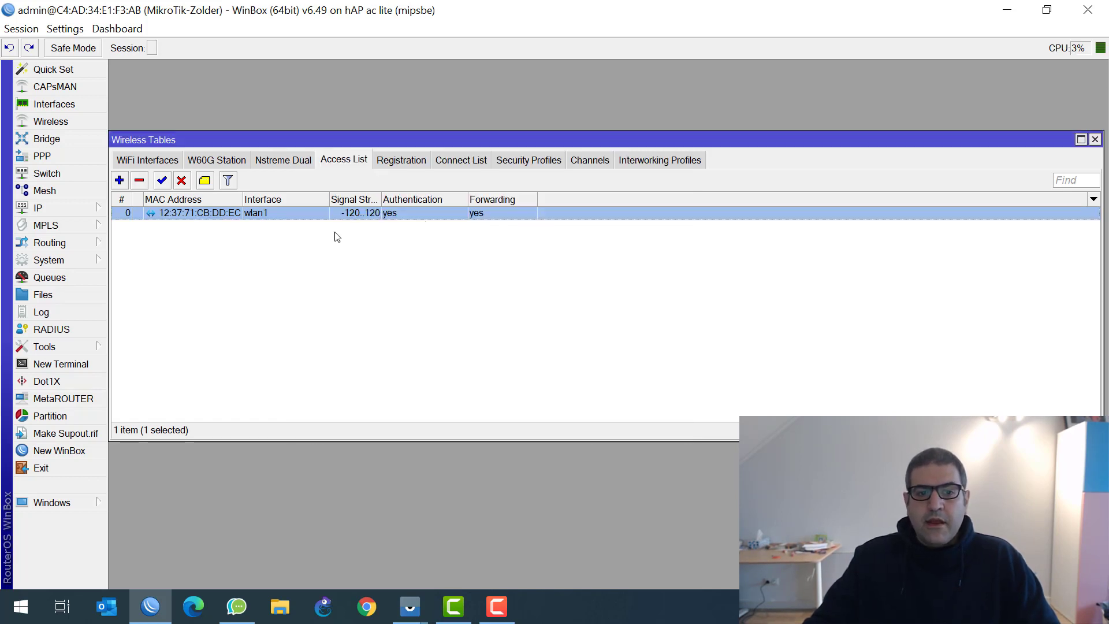
Uncheck Default Authenticate on wlan1's Wireless settings, apply the change, and close the window
{"action": "left_click", "coordinate": [149, 162]}
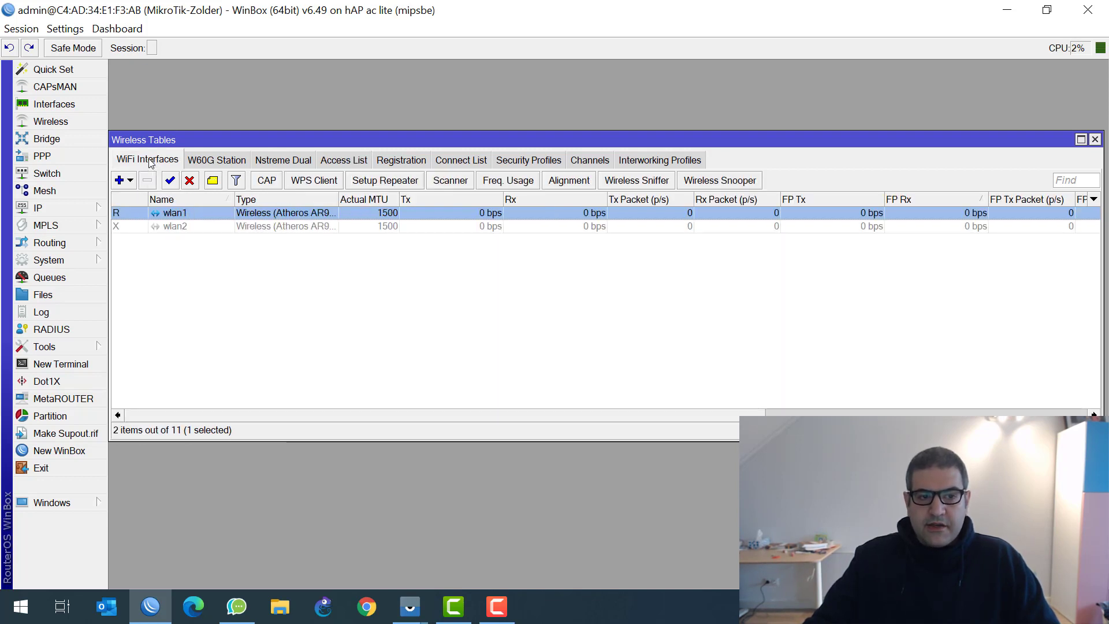
{"action": "double_click", "coordinate": [186, 214]}
{"action": "scroll", "coordinate": [468, 277], "scroll_direction": "down", "scroll_amount": 3}
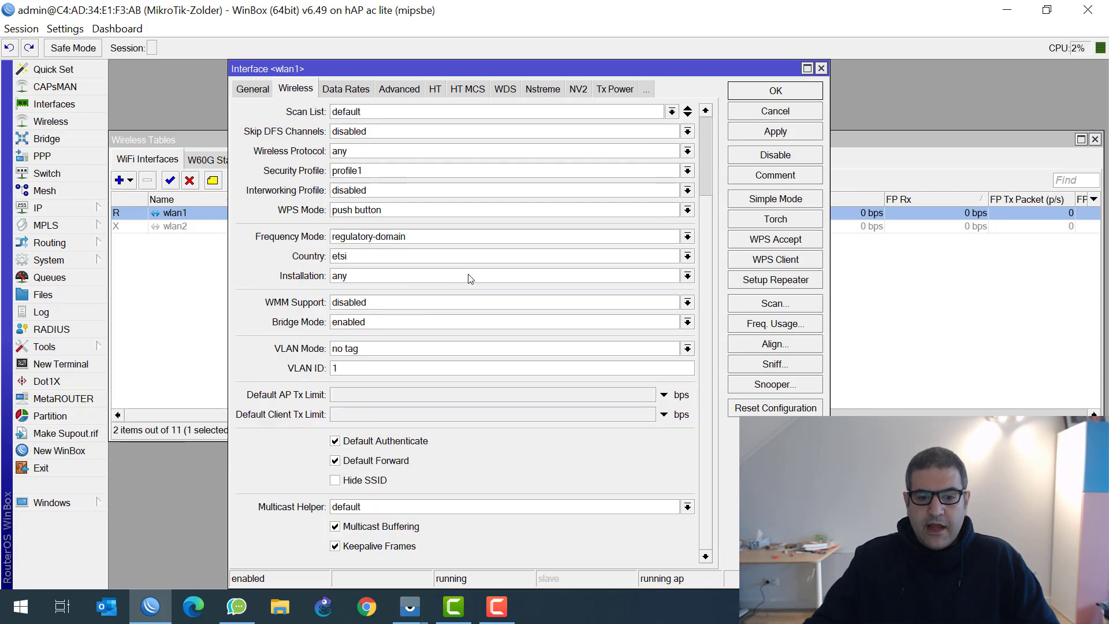
{"action": "left_click", "coordinate": [335, 441]}
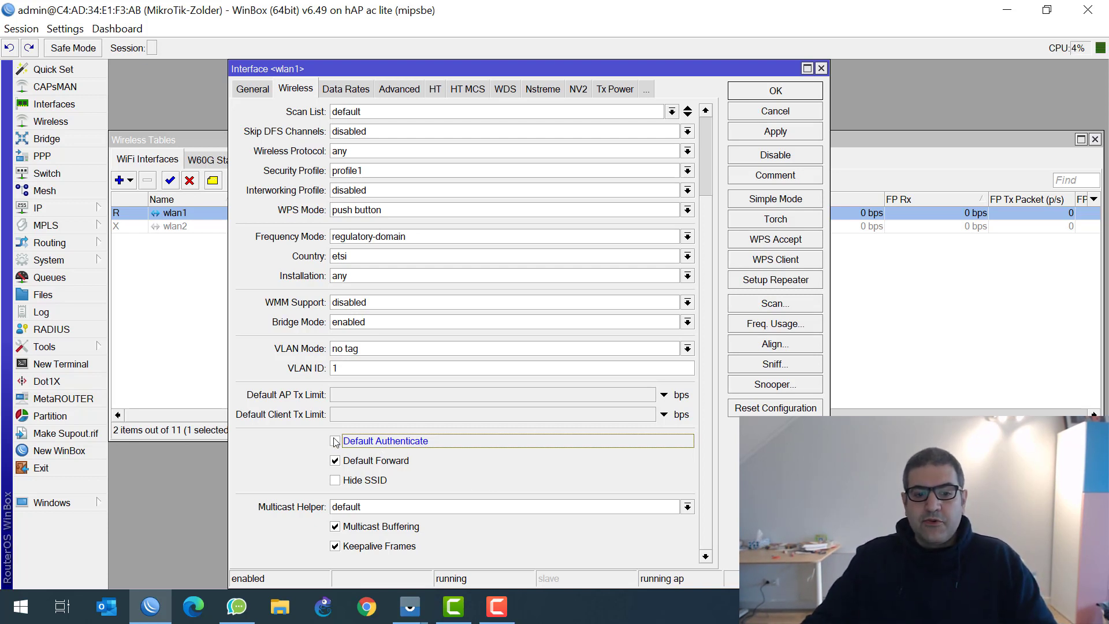
{"action": "left_click", "coordinate": [783, 135]}
{"action": "left_click", "coordinate": [789, 91]}
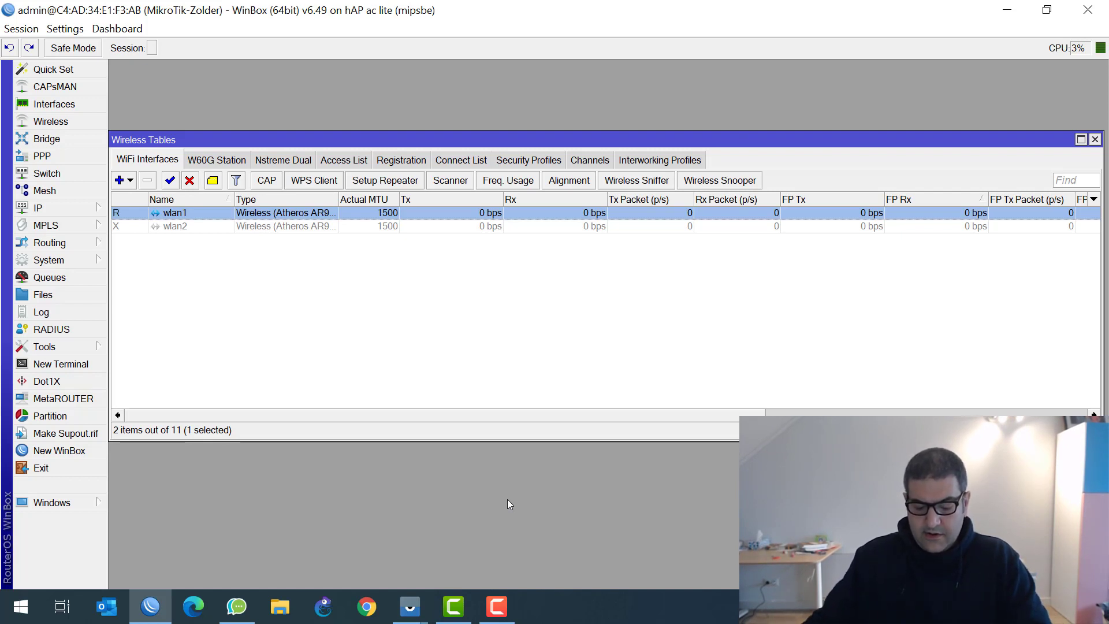
Try joining the MikroTik Wi-Fi from the mirrored phone with the network password, dismiss the refusal, and return to WinBox
{"action": "mouse_move", "coordinate": [409, 612]}
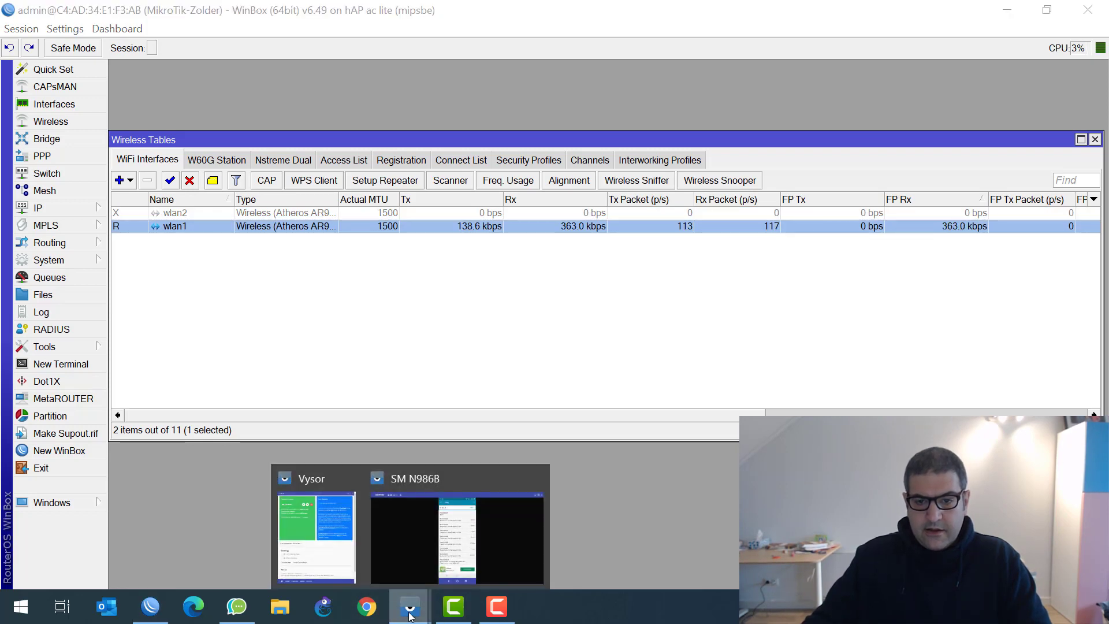
{"action": "left_click", "coordinate": [451, 563]}
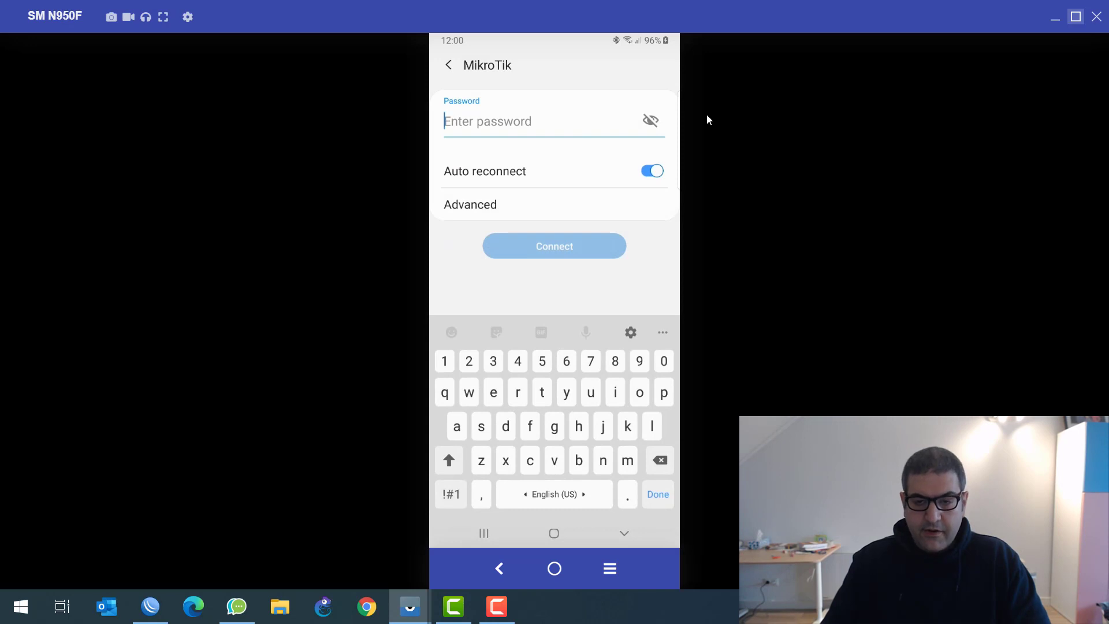
{"action": "type", "text": "1"}
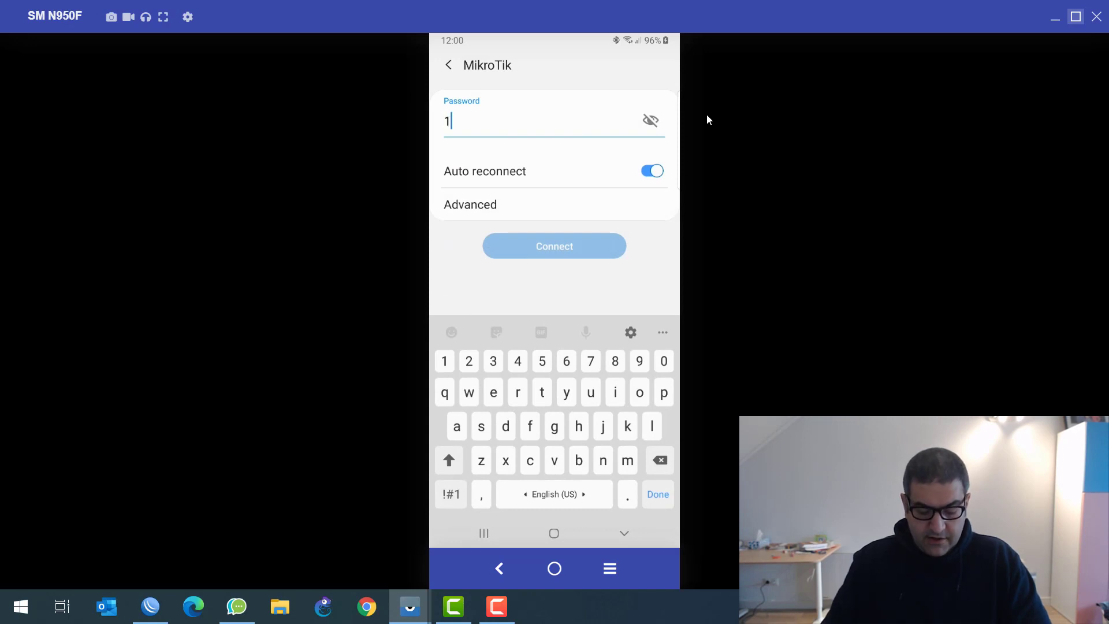
{"action": "type", "text": "23456"}
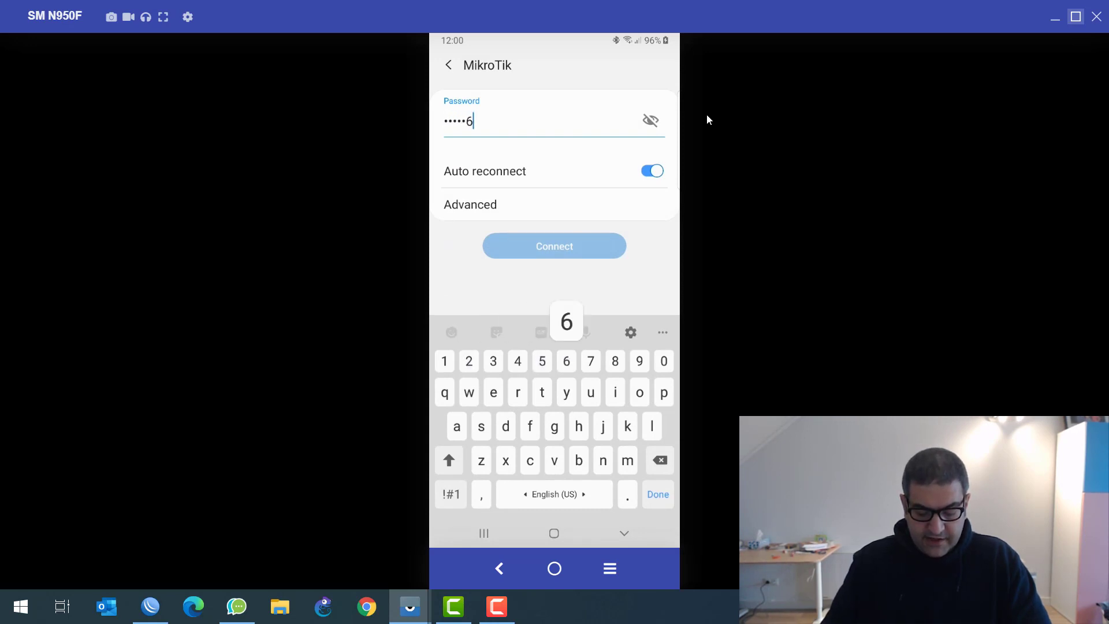
{"action": "type", "text": "789"}
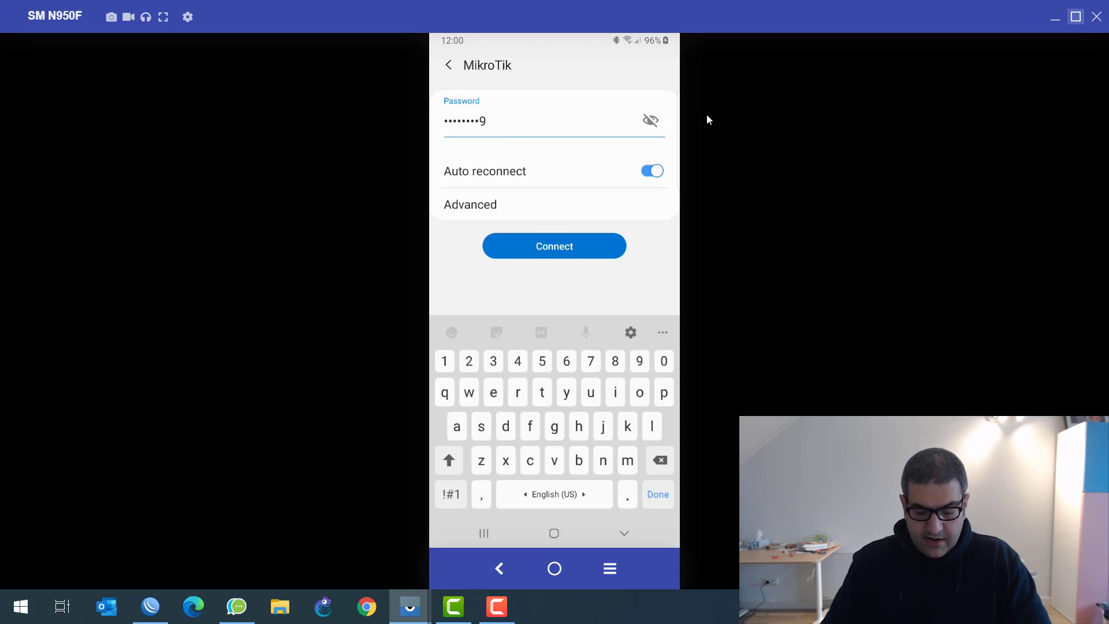
{"action": "key", "text": "Return"}
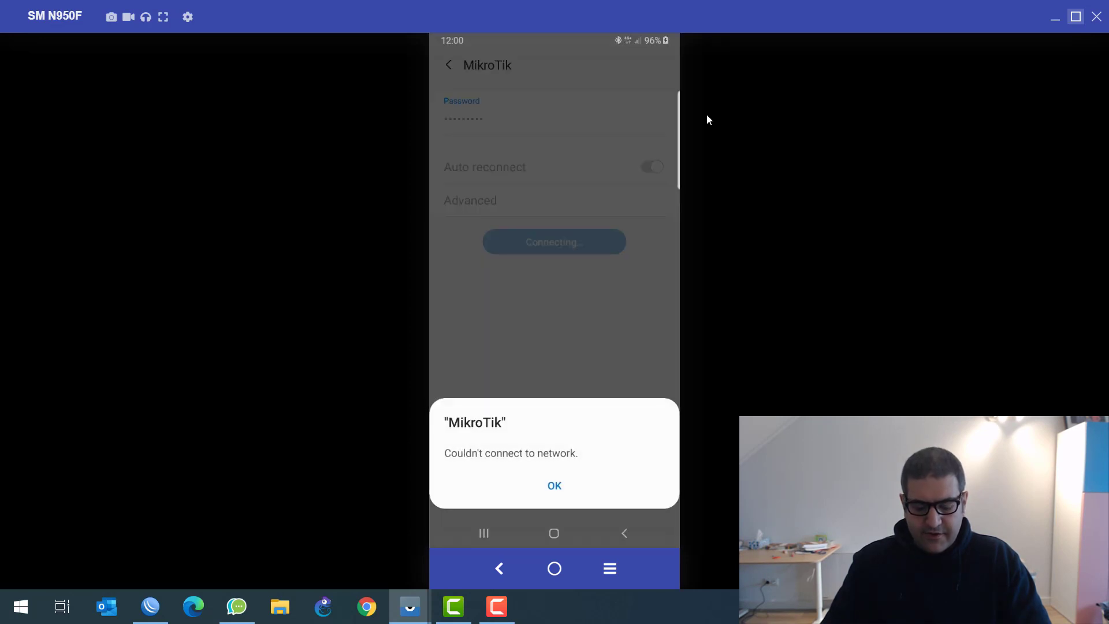
{"action": "key", "text": "Return"}
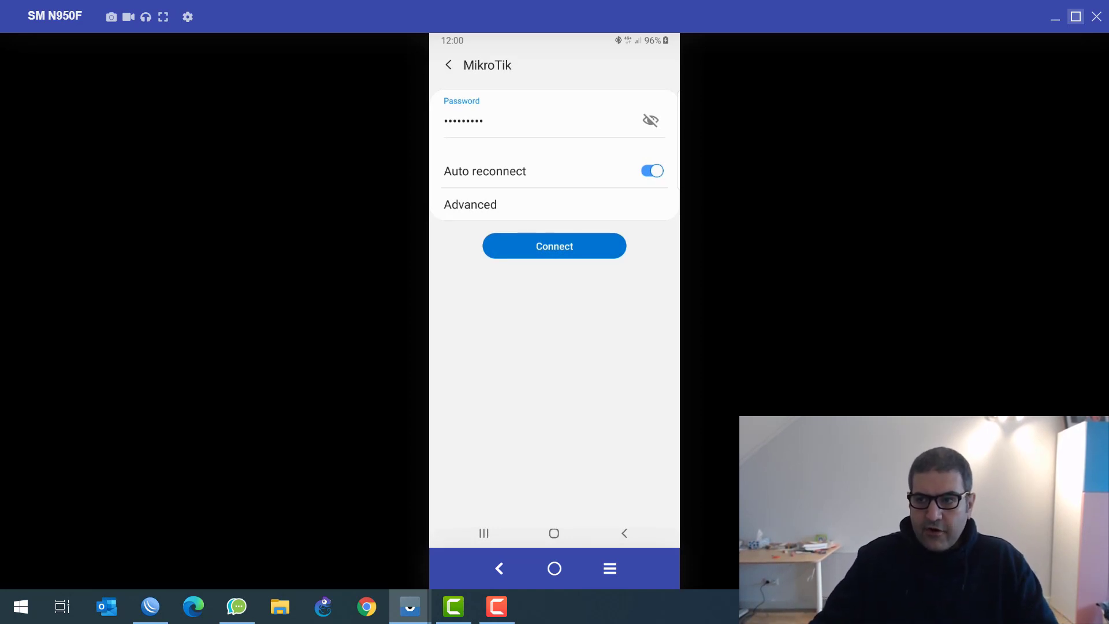
{"action": "left_click", "coordinate": [150, 606]}
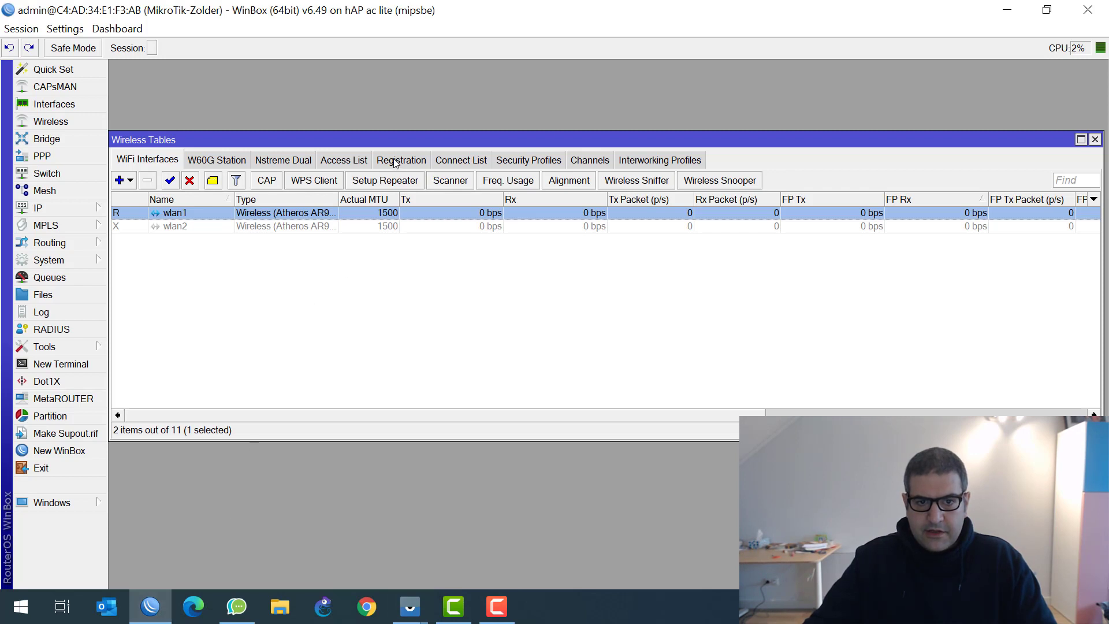
Check that the Registration table shows phone 12:37:71:CB:DD:EC on wlan1, matching its Access List rule
{"action": "left_click", "coordinate": [399, 161]}
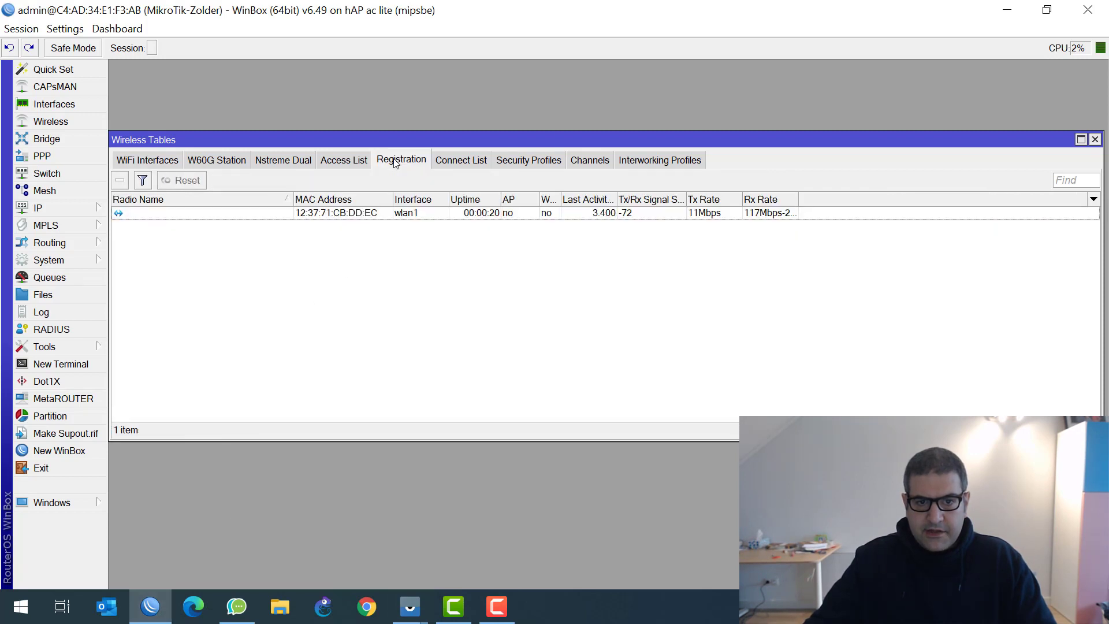
{"action": "left_click", "coordinate": [321, 213]}
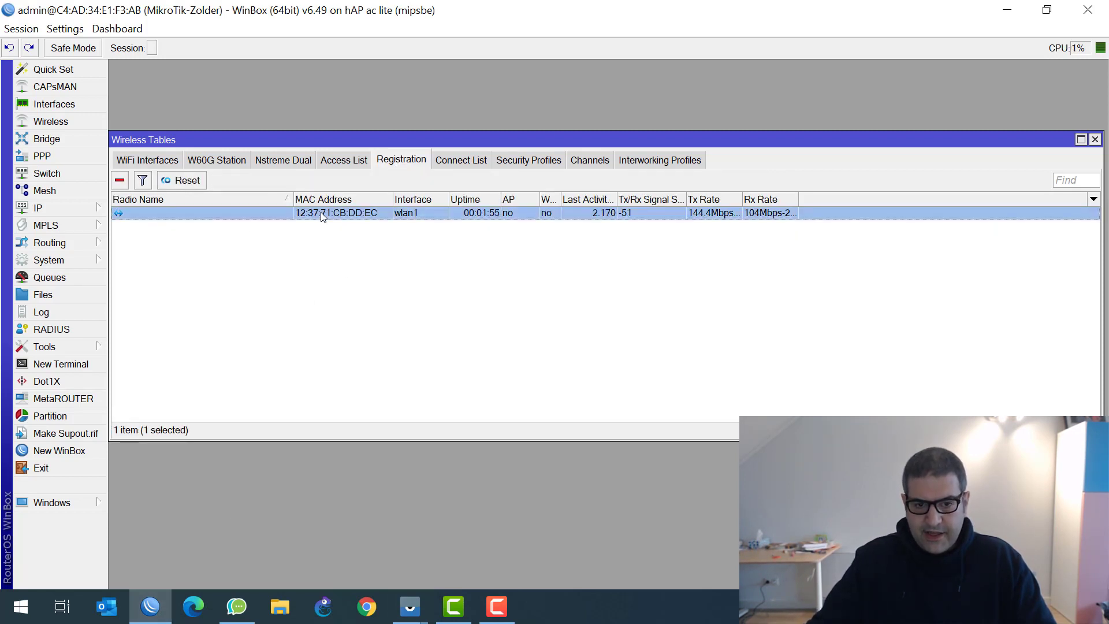
{"action": "left_click", "coordinate": [348, 160]}
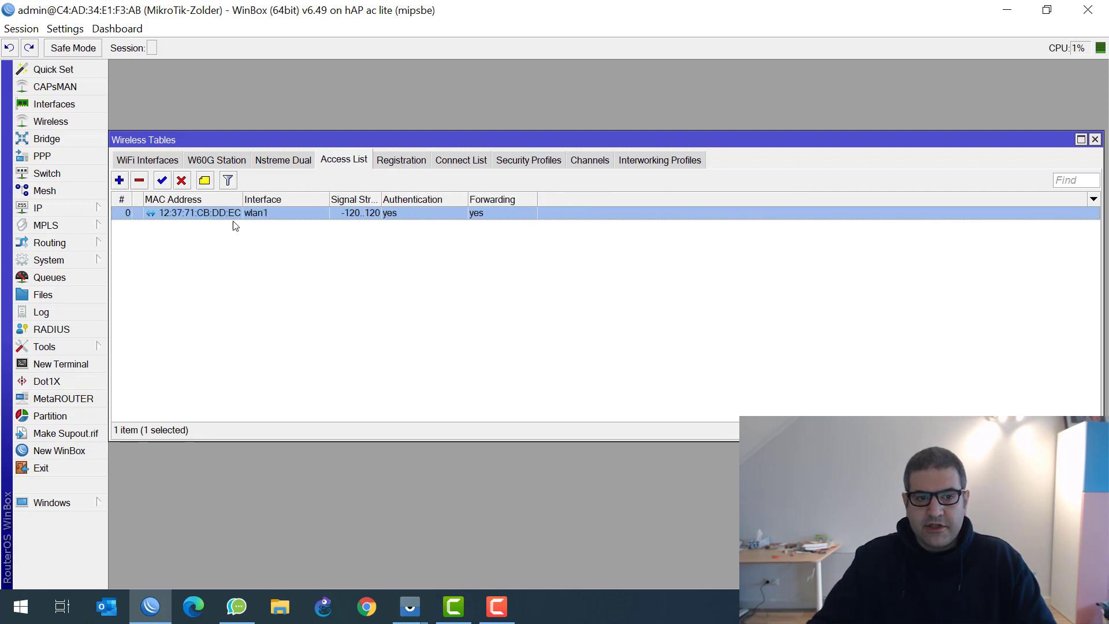
{"action": "left_click", "coordinate": [420, 164]}
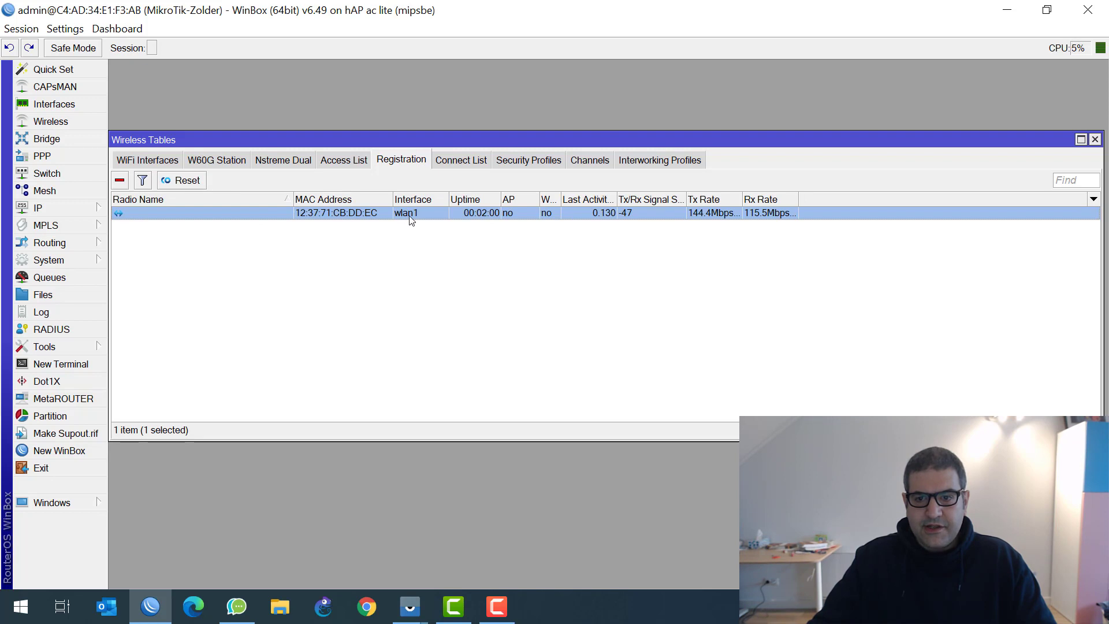